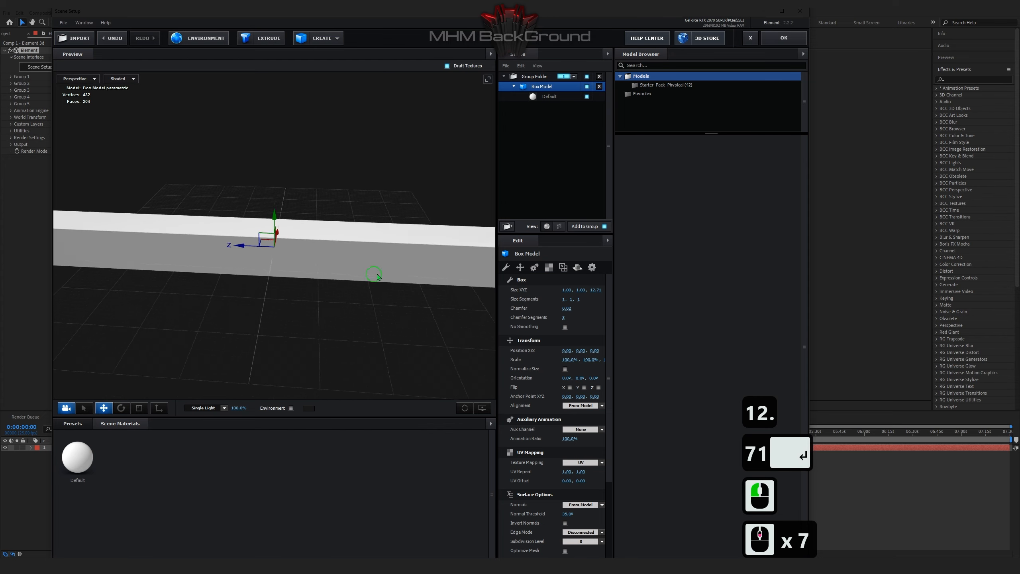
# Set the box model's chamfer to 0.12
pyautogui.moveTo(374, 276); pyautogui.dragTo(531, 225)
pyautogui.click(536, 98)
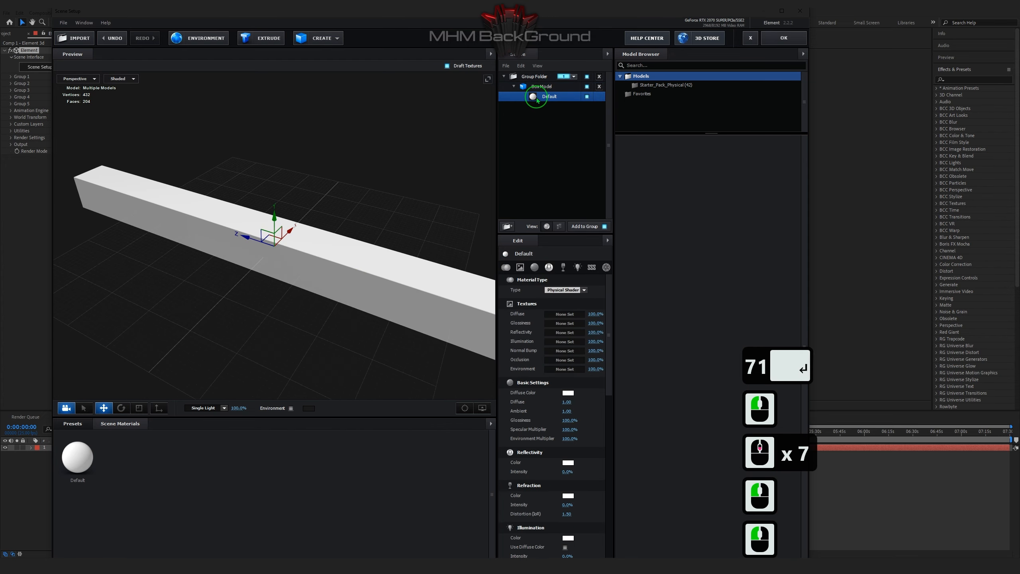
pyautogui.click(537, 87)
pyautogui.click(566, 307)
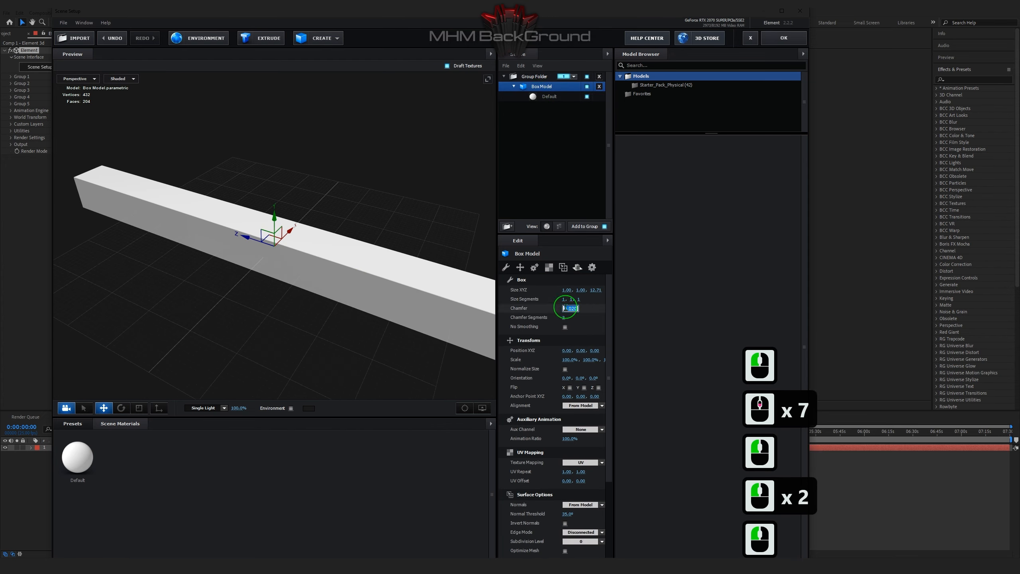
pyautogui.write('0.12')
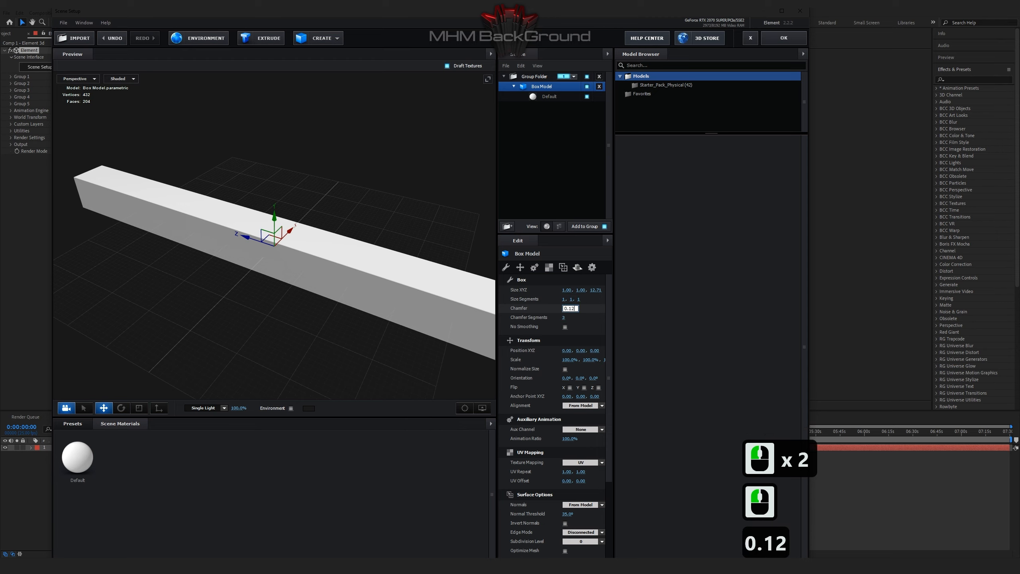
pyautogui.press('Return')
# Set the Default material's reflectivity intensity to 100% and its reflectivity color to ffef00
pyautogui.click(542, 98)
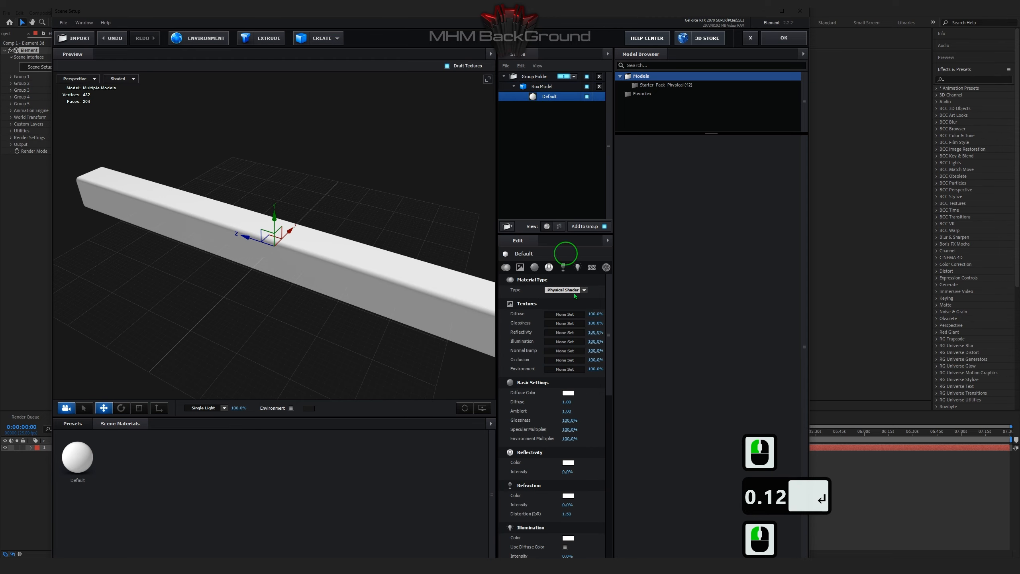
pyautogui.moveTo(568, 471); pyautogui.dragTo(614, 472)
pyautogui.click(569, 463)
pyautogui.click(633, 487)
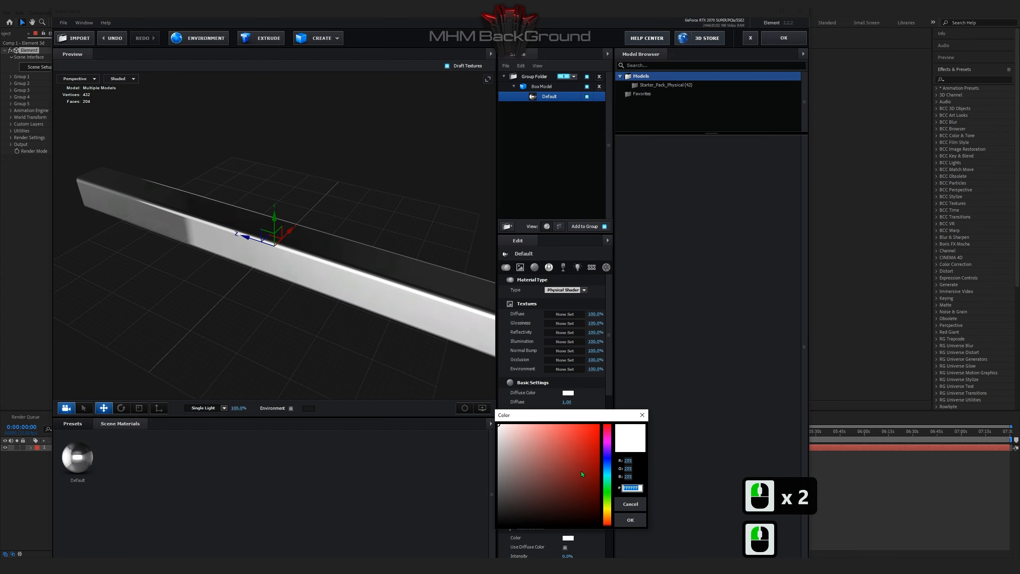
pyautogui.write('ffef00')
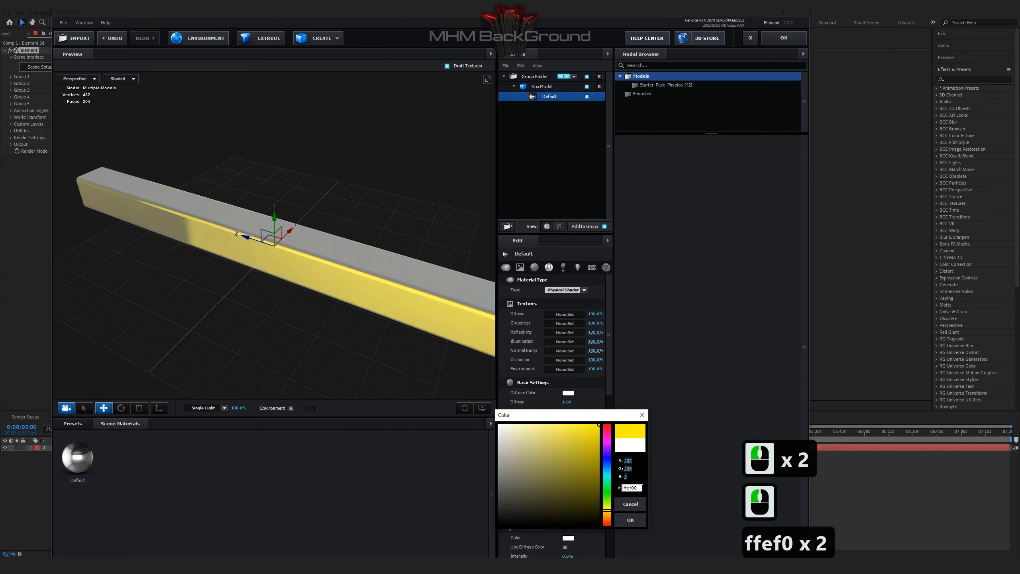
pyautogui.press('Return')
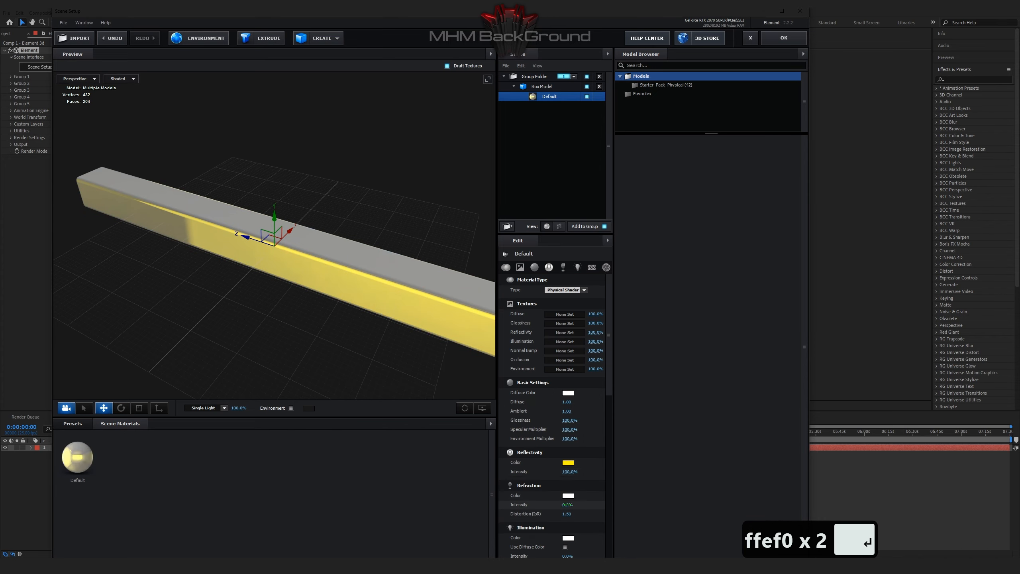
# Set the Default material's refraction intensity to 100% and its refraction color to 00bfff
pyautogui.moveTo(567, 504)
pyautogui.mouseDown()
pyautogui.moveTo(670, 506)
pyautogui.moveTo(580, 503)
pyautogui.mouseUp()
pyautogui.click(567, 496)
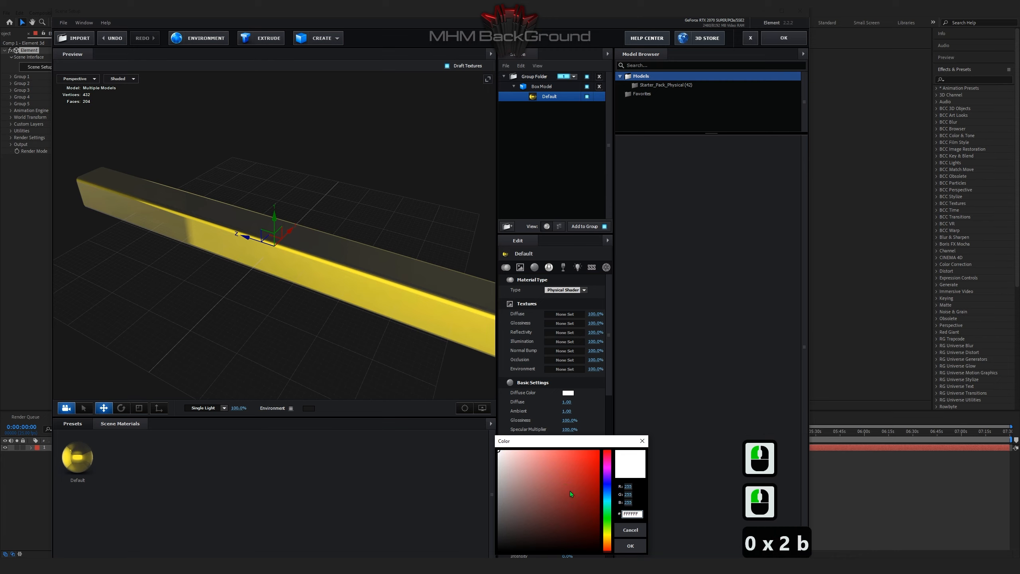
pyautogui.write('fff')
pyautogui.press('Return')
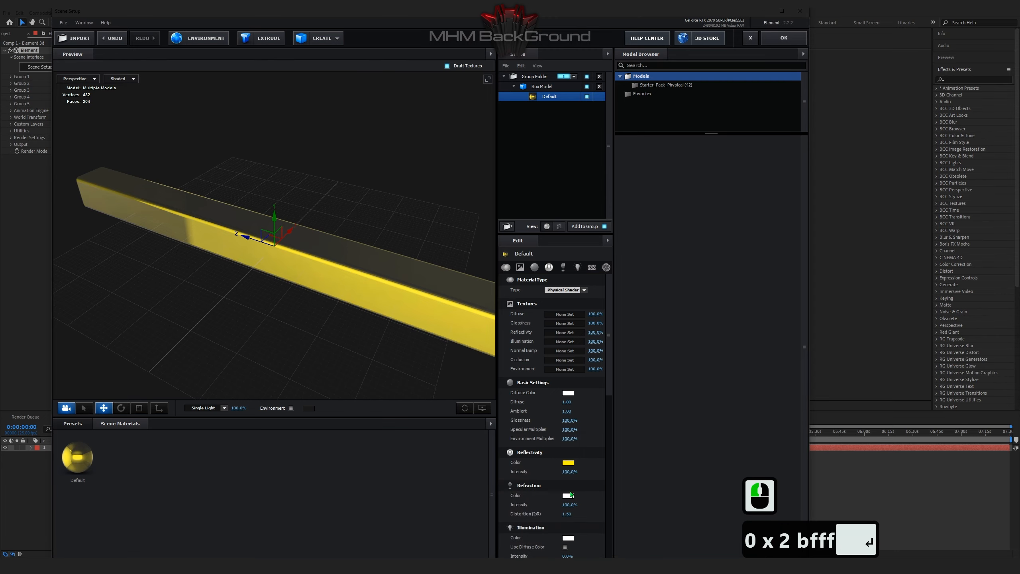
pyautogui.click(570, 495)
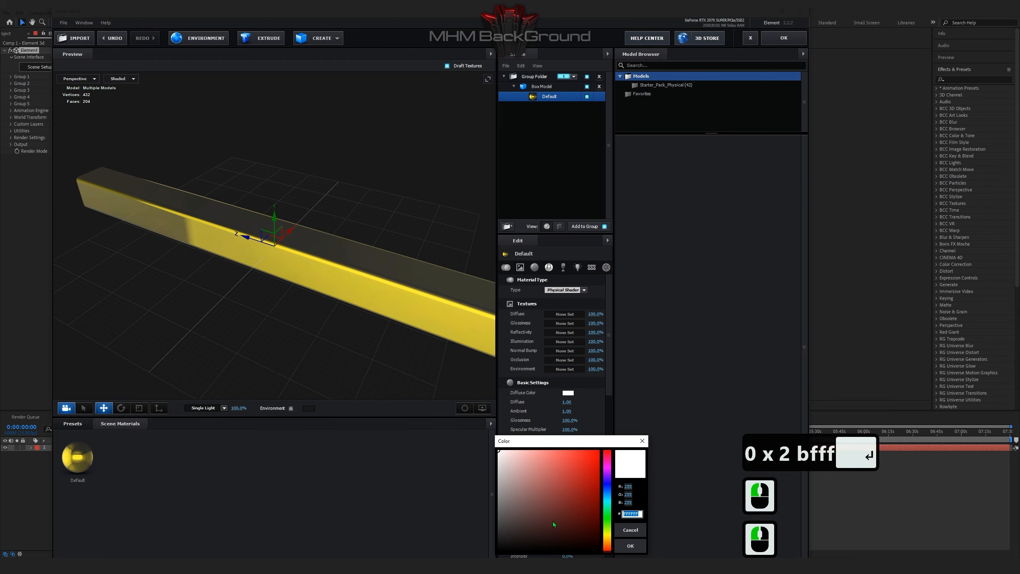
pyautogui.write('00b')
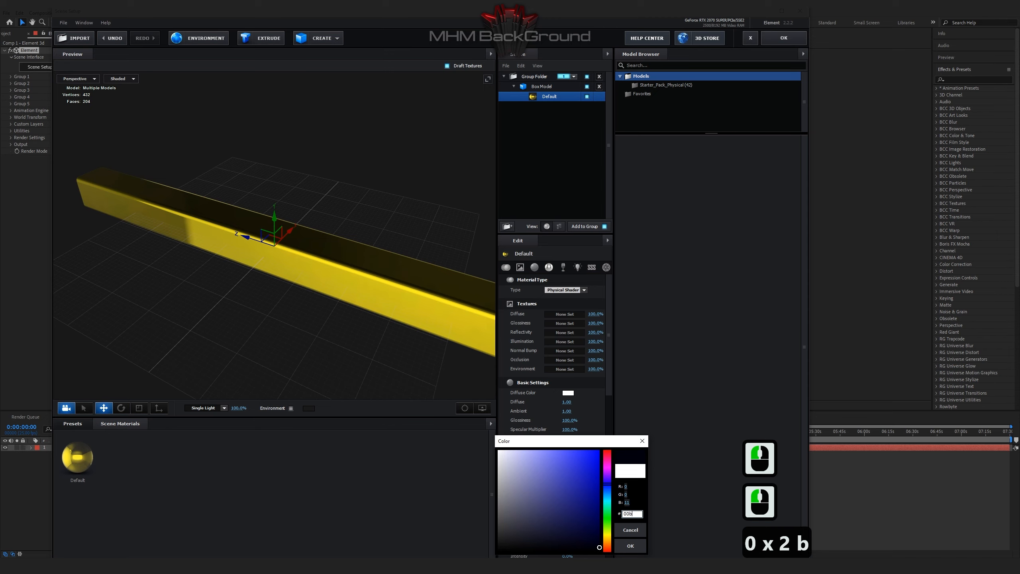
pyautogui.write('fff')
pyautogui.press('Return')
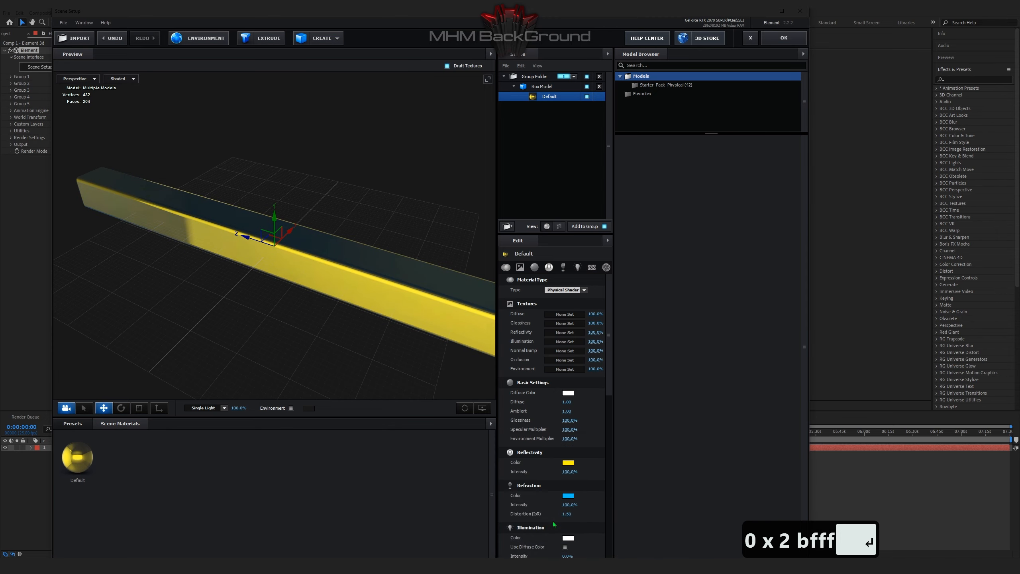
# Inspect the colored box from other angles and apply the scene setup to the Element 3D layer
pyautogui.moveTo(331, 289); pyautogui.dragTo(326, 326)
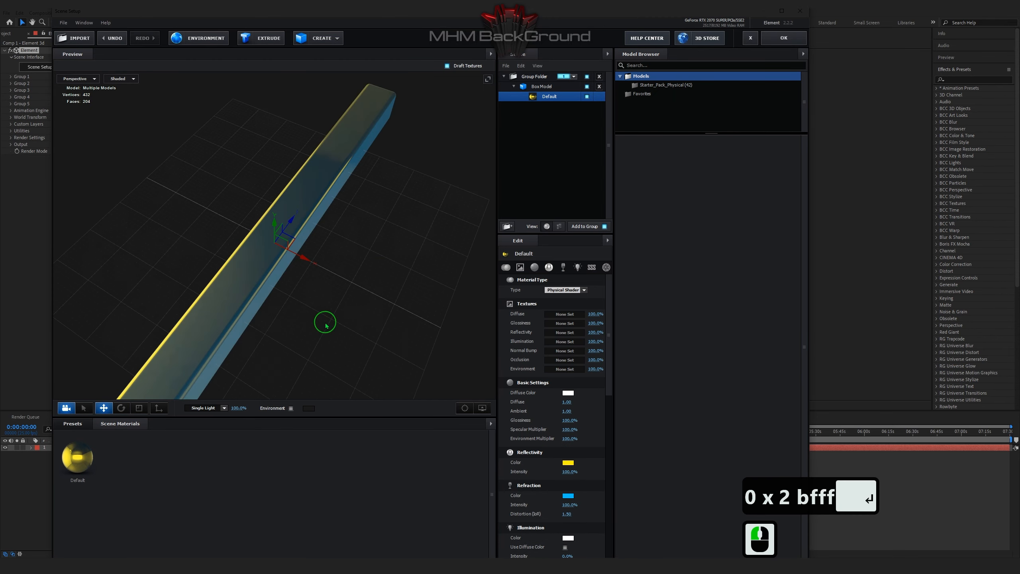
pyautogui.moveTo(304, 238); pyautogui.dragTo(498, 248)
pyautogui.click(788, 40)
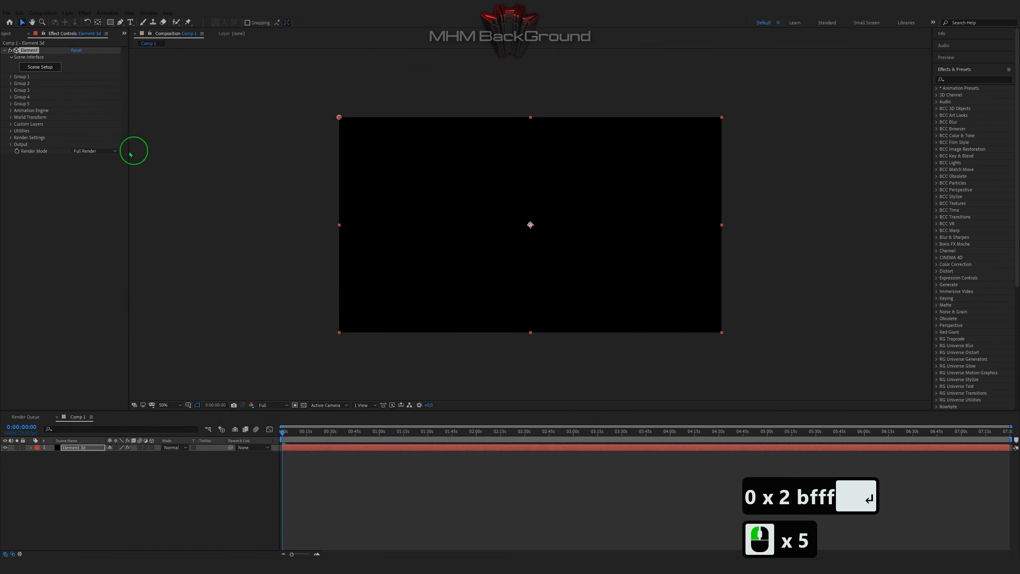
# Set Group 1's replicator shape to Sphere and its particle count to 2321
pyautogui.click(11, 76)
pyautogui.click(18, 90)
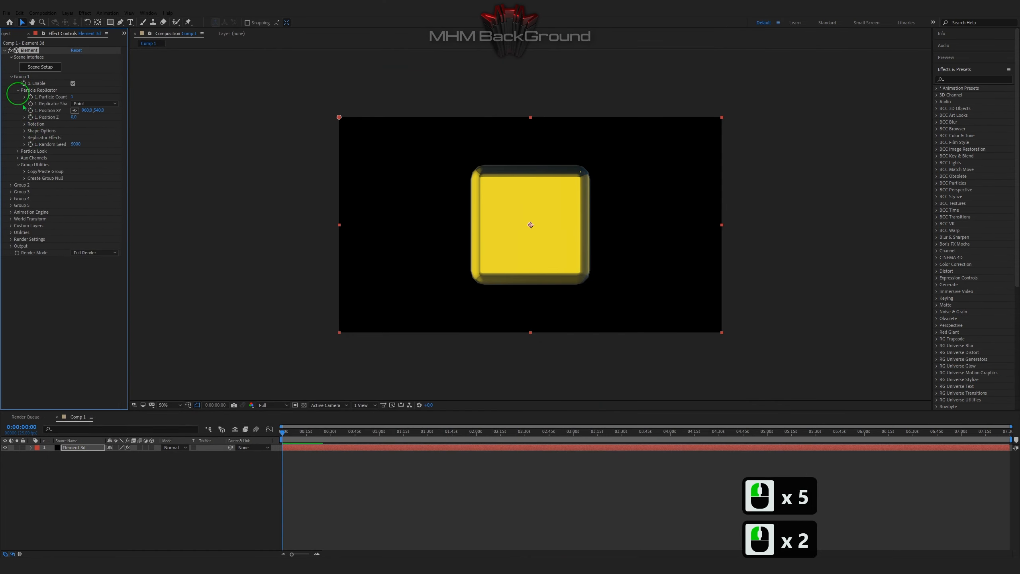
pyautogui.click(24, 124)
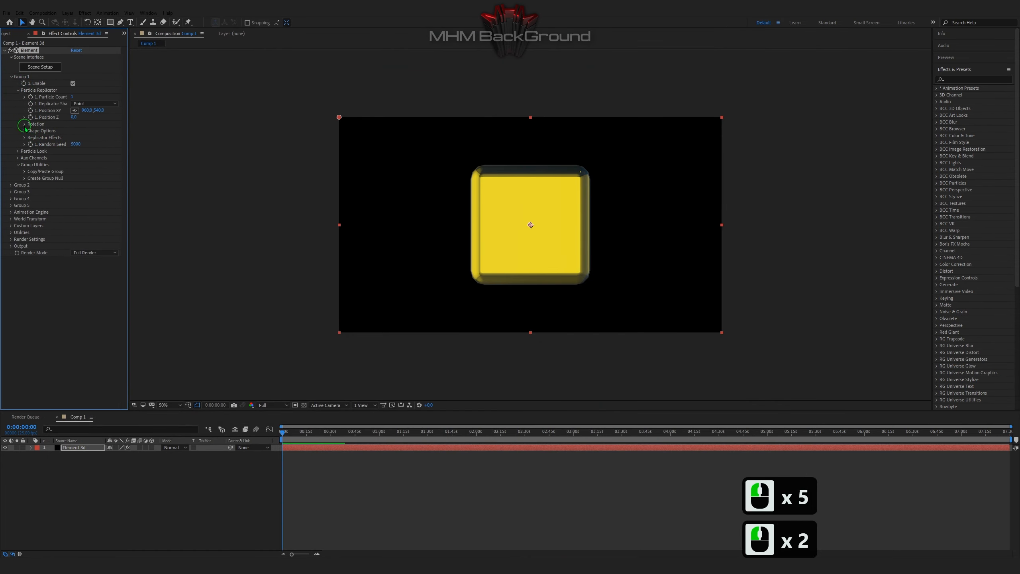
pyautogui.click(84, 105)
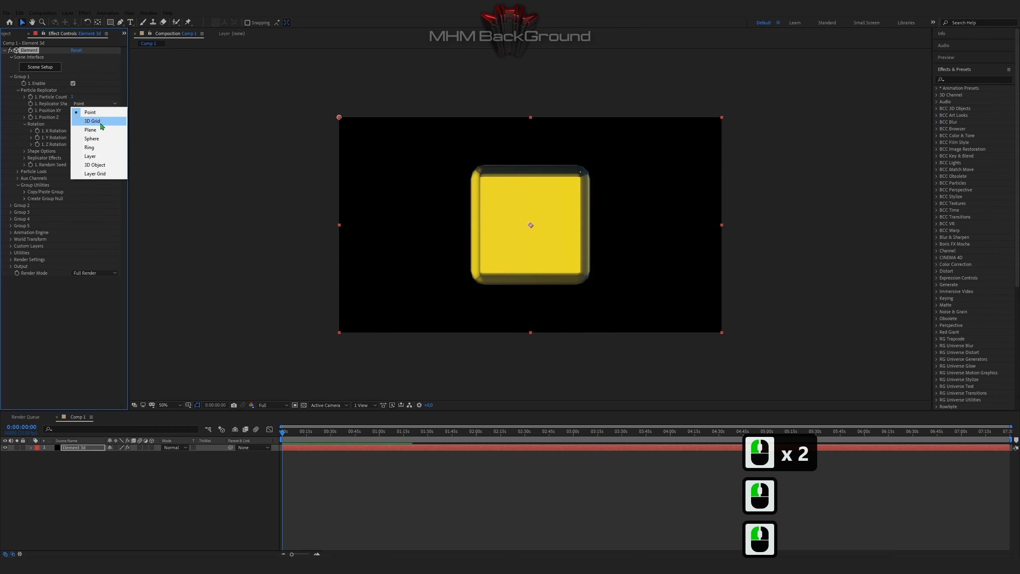
pyautogui.click(91, 139)
pyautogui.doubleClick(78, 97)
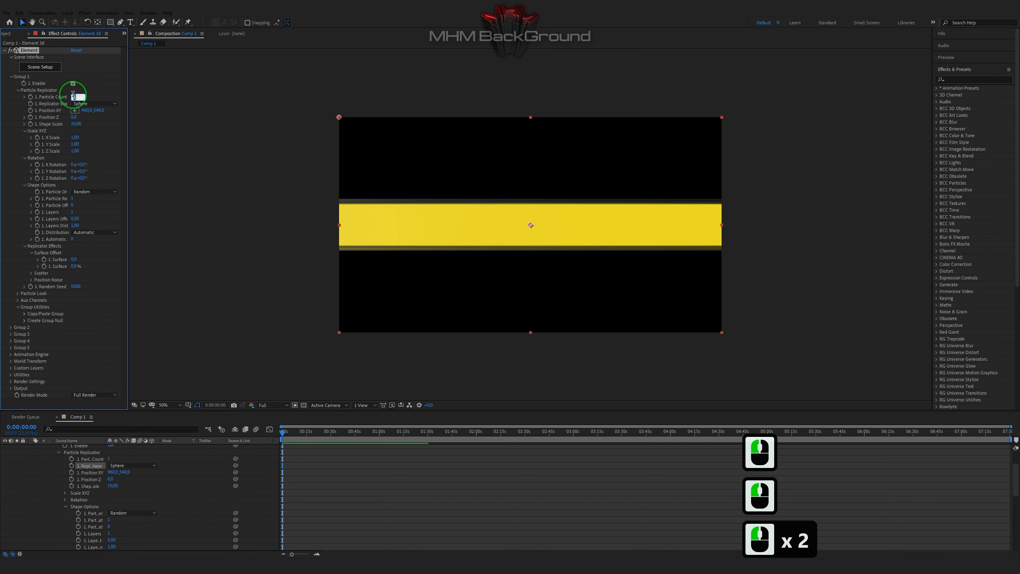
pyautogui.write('2321')
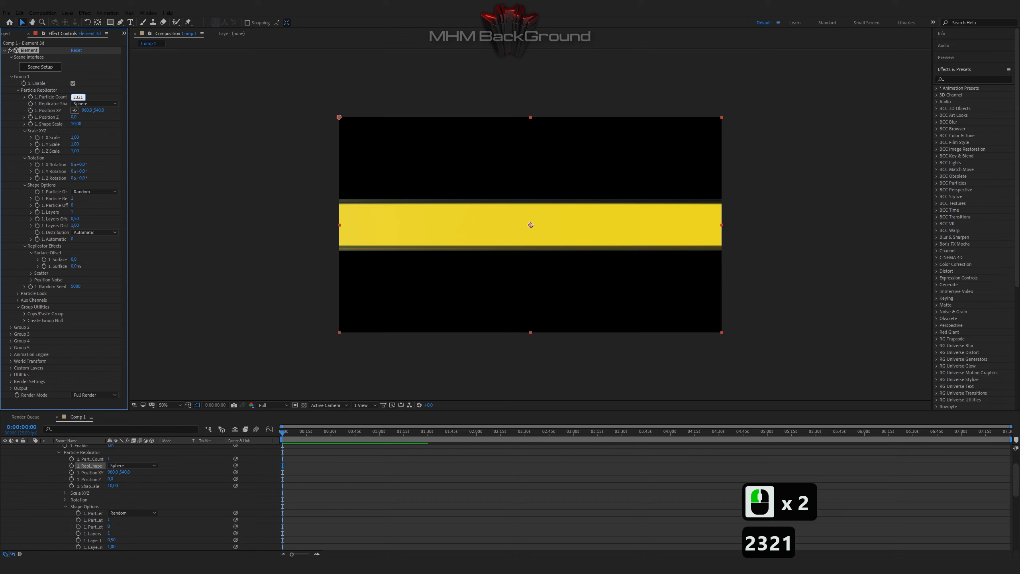
pyautogui.click(92, 117)
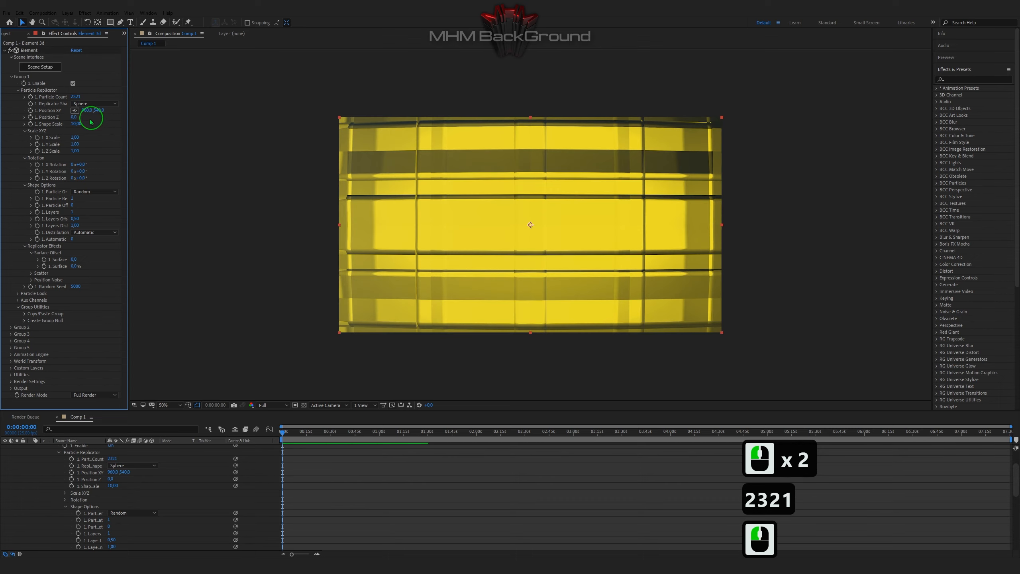
# Set Group 1's Position Z to 8140 and its Shape Scale to 46.80
pyautogui.click(75, 116)
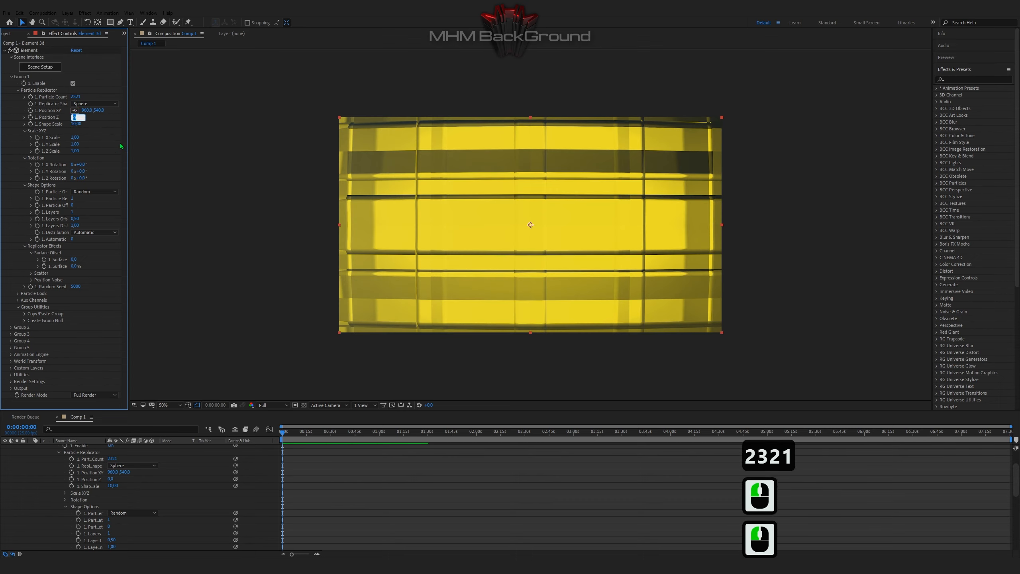
pyautogui.write('8140')
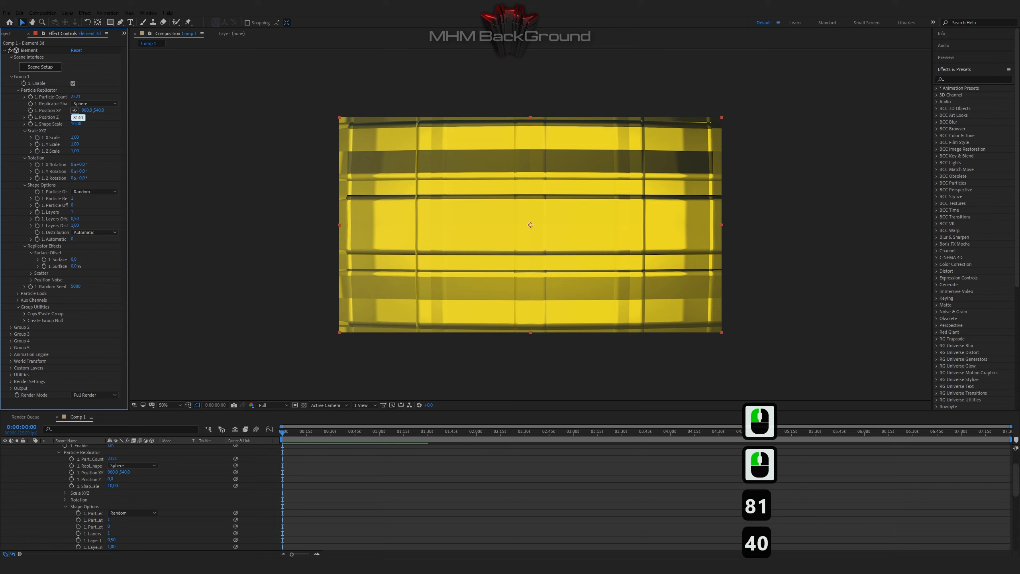
pyautogui.press('Tab')
pyautogui.write('4')
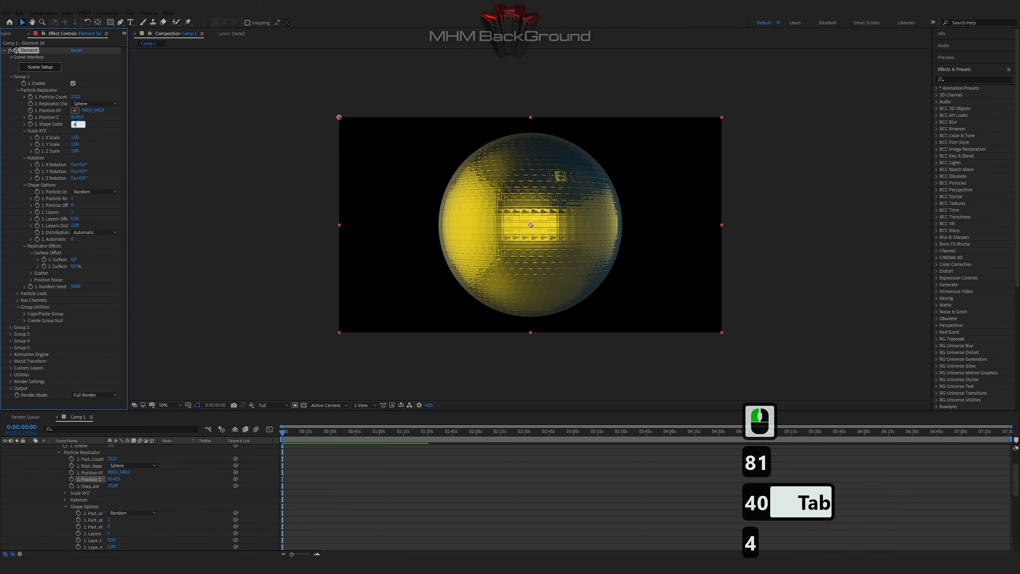
pyautogui.write('6.80')
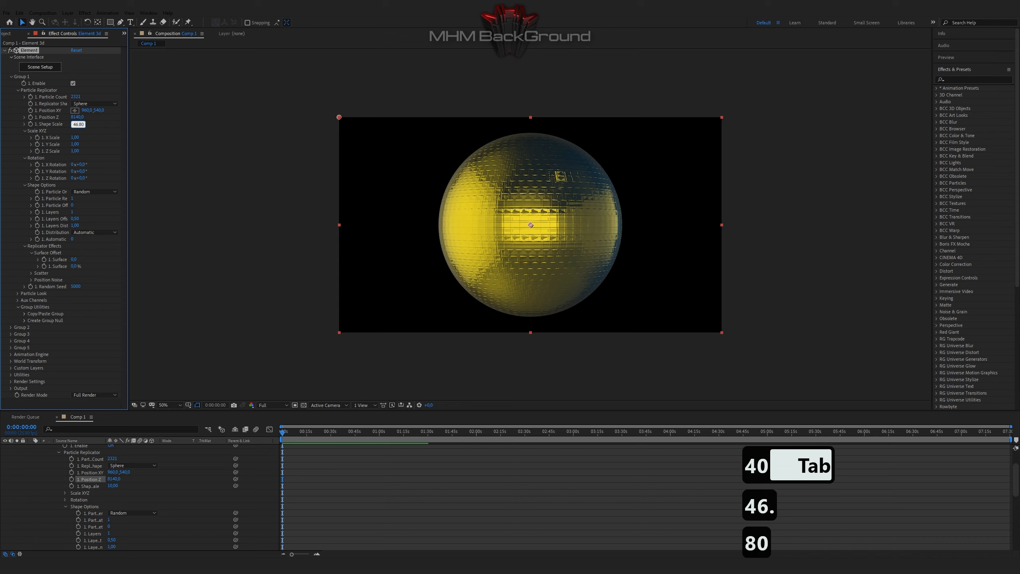
pyautogui.press('Return')
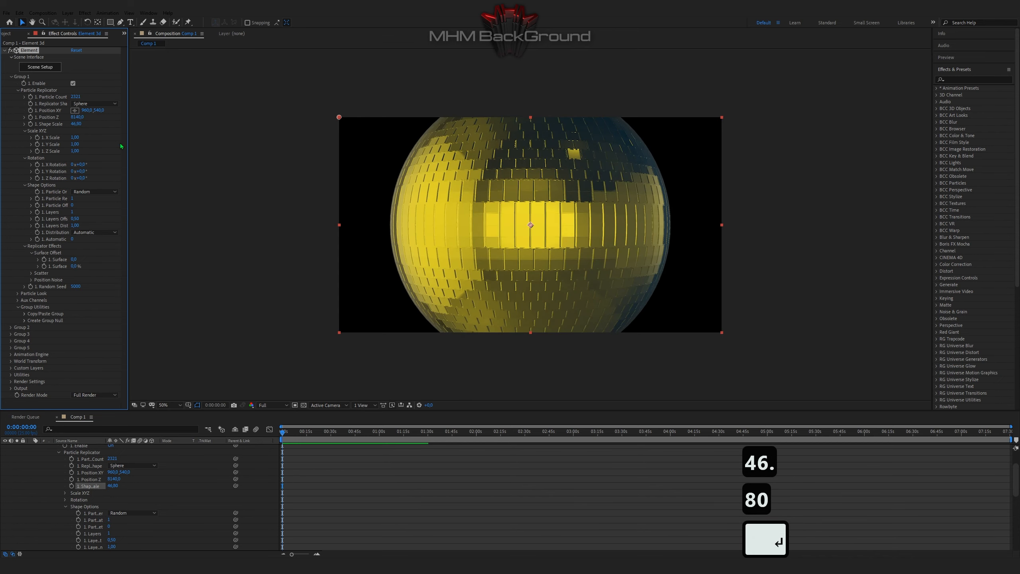
pyautogui.press('space')
pyautogui.press('space')
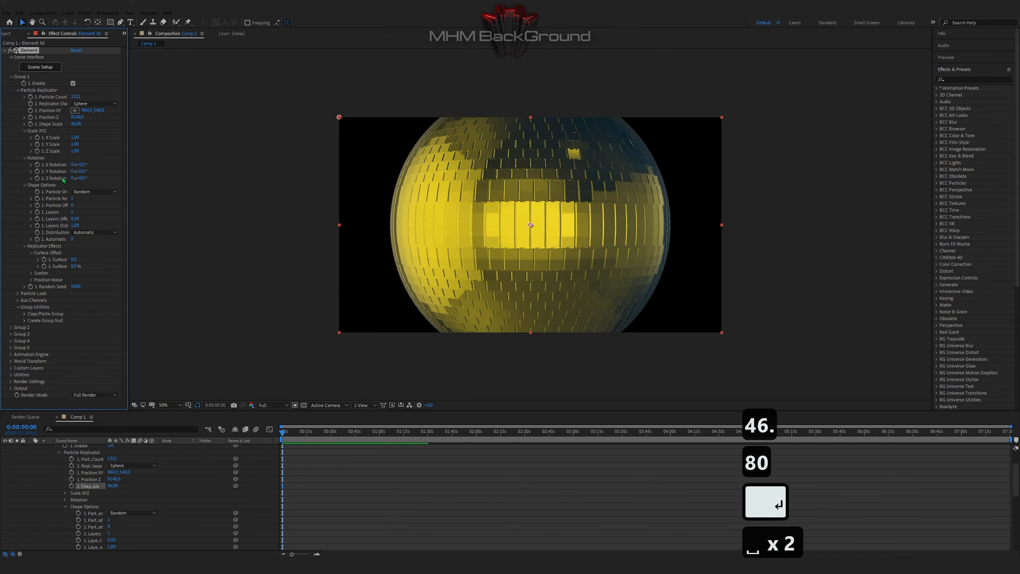
# Add the expression time*3 to Group 1's X Rotation and Y Rotation, and preview the motion
pyautogui.keyDown('alt'); pyautogui.click(37, 165); pyautogui.keyUp('alt')
pyautogui.write('time*3')
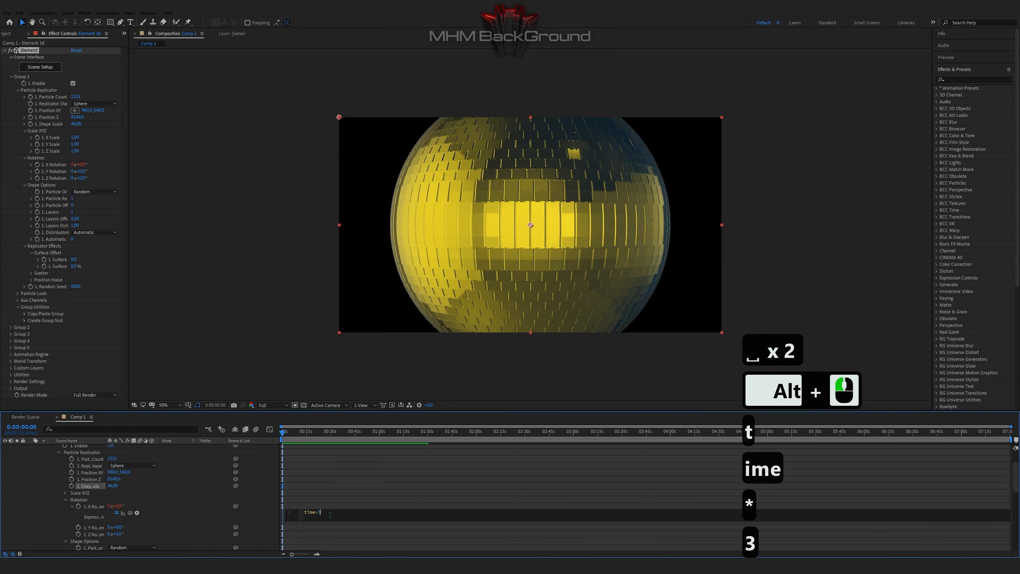
pyautogui.click(318, 485)
pyautogui.hotkey('ctrl', 'c')
pyautogui.click(75, 194)
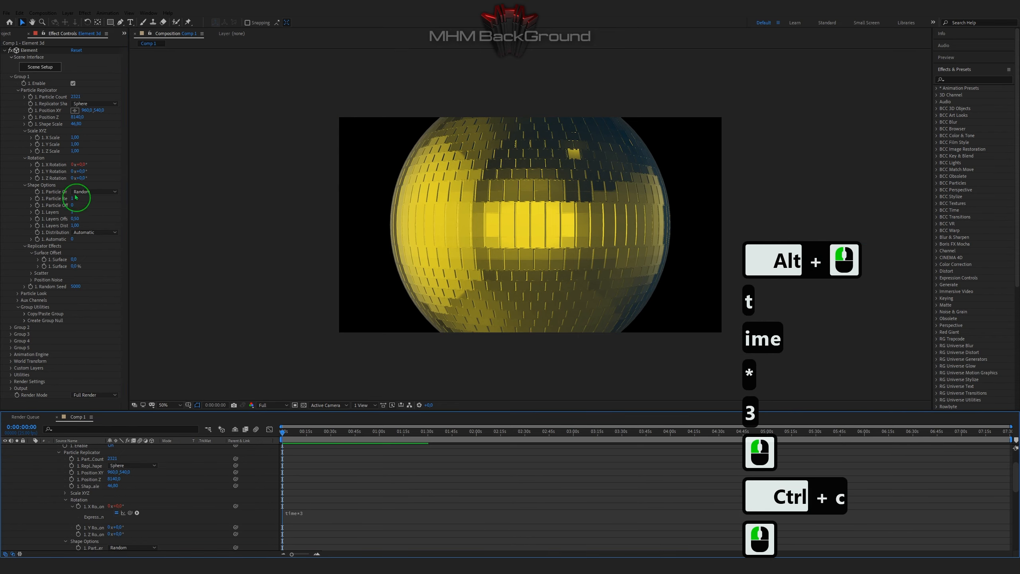
pyautogui.keyDown('alt'); pyautogui.click(37, 173); pyautogui.keyUp('alt')
pyautogui.hotkey('ctrl', 'v')
pyautogui.click(382, 337)
pyautogui.press('space')
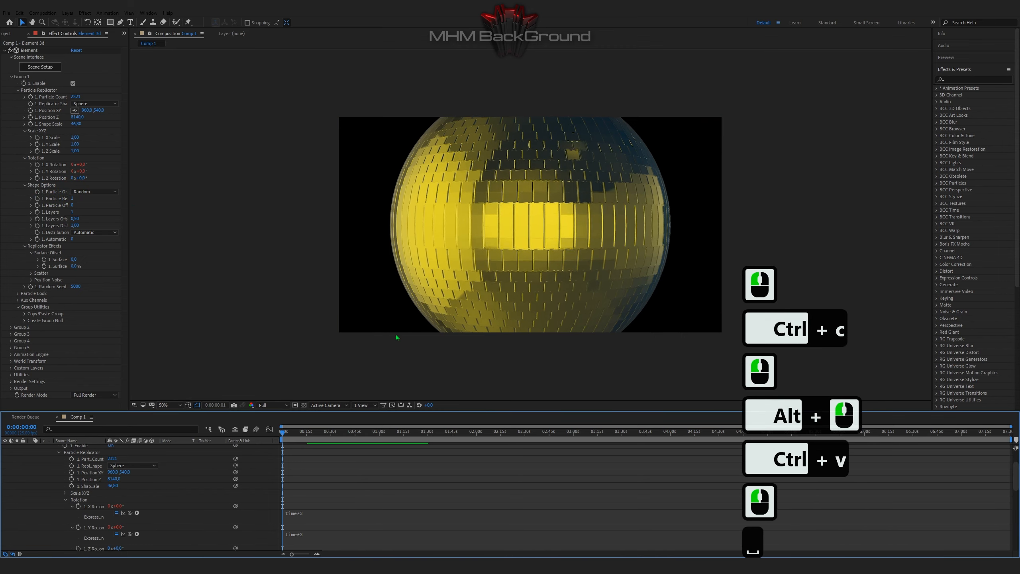
pyautogui.press('space')
pyautogui.press('space')
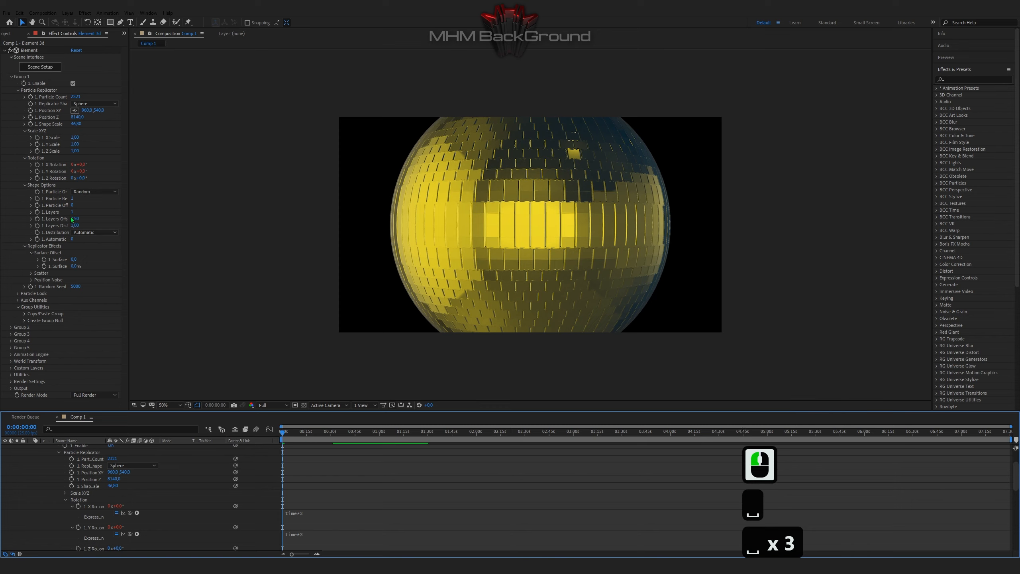
# Set Group 1's shape options to 22 layers, layers offset -0.80 and layers distribution 2, and preview the animation
pyautogui.click(73, 212)
pyautogui.write('22')
pyautogui.press('Tab')
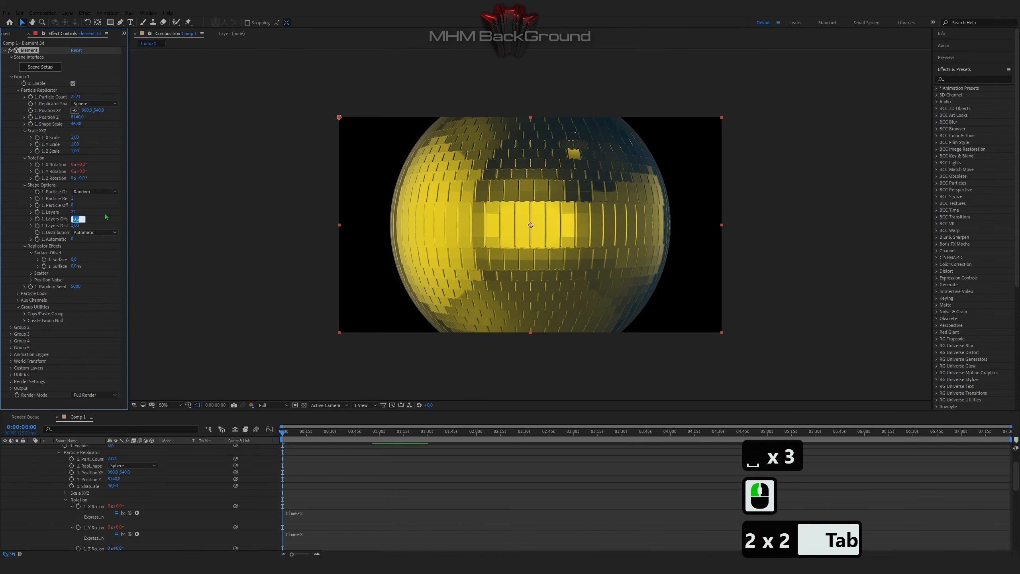
pyautogui.write('-0.')
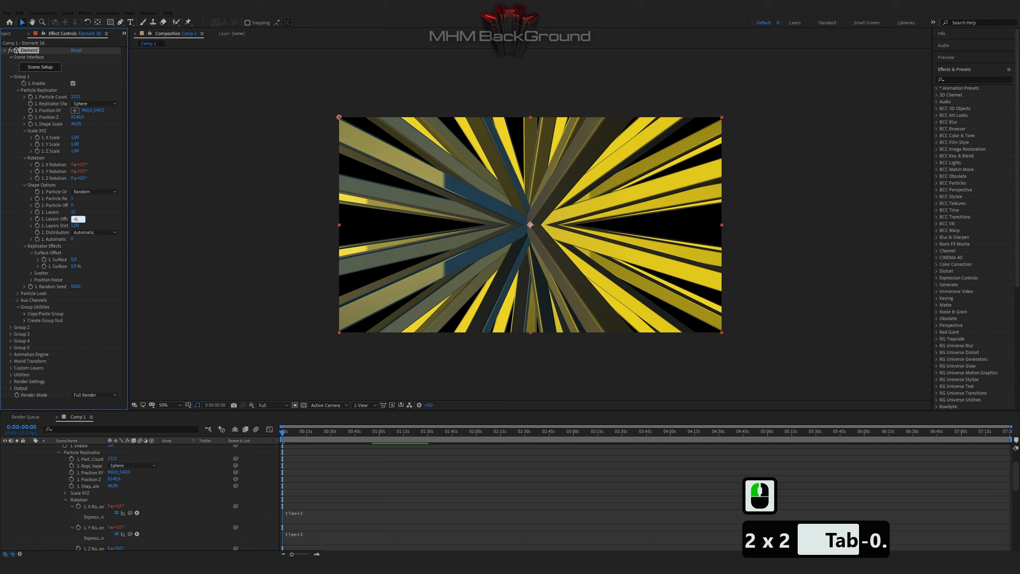
pyautogui.write('80')
pyautogui.press('Tab')
pyautogui.write('2')
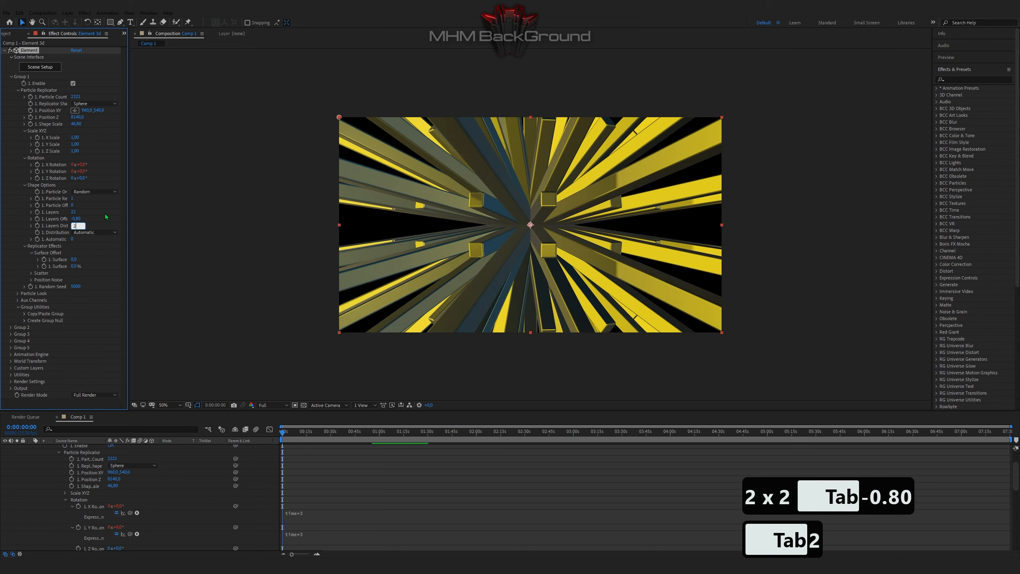
pyautogui.press('Return')
pyautogui.press('space')
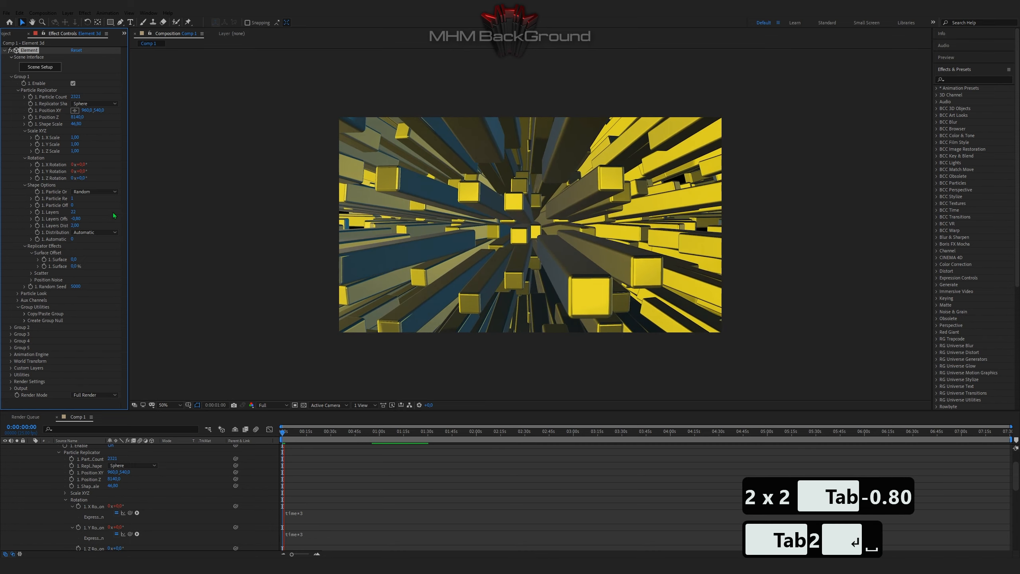
pyautogui.press('space')
pyautogui.press('space')
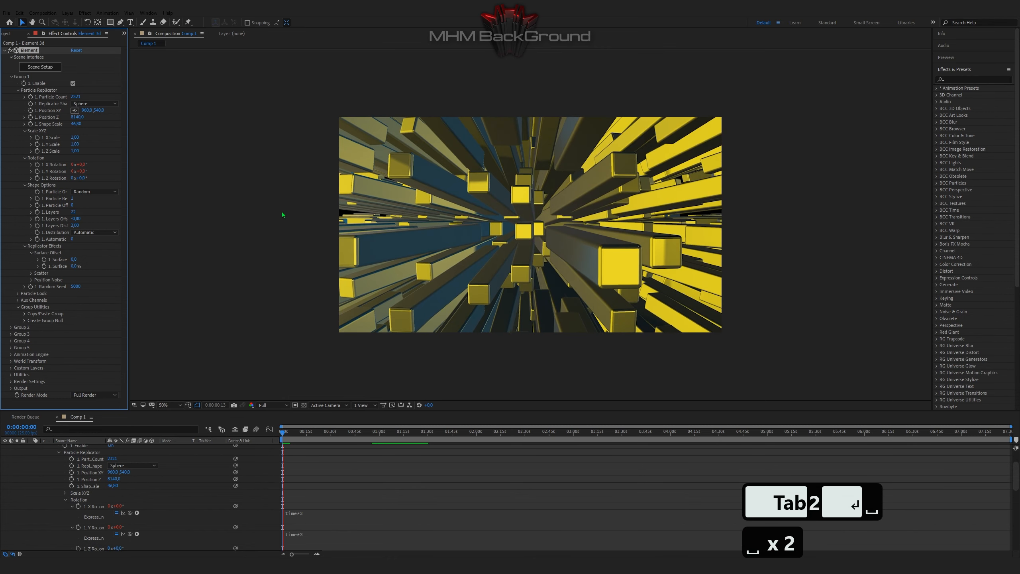
# Set the first Surface Offset value in Group 1's replicator effects to 132.5 and preview the animation
pyautogui.press('space')
pyautogui.press('space')
pyautogui.press('space')
pyautogui.click(80, 259)
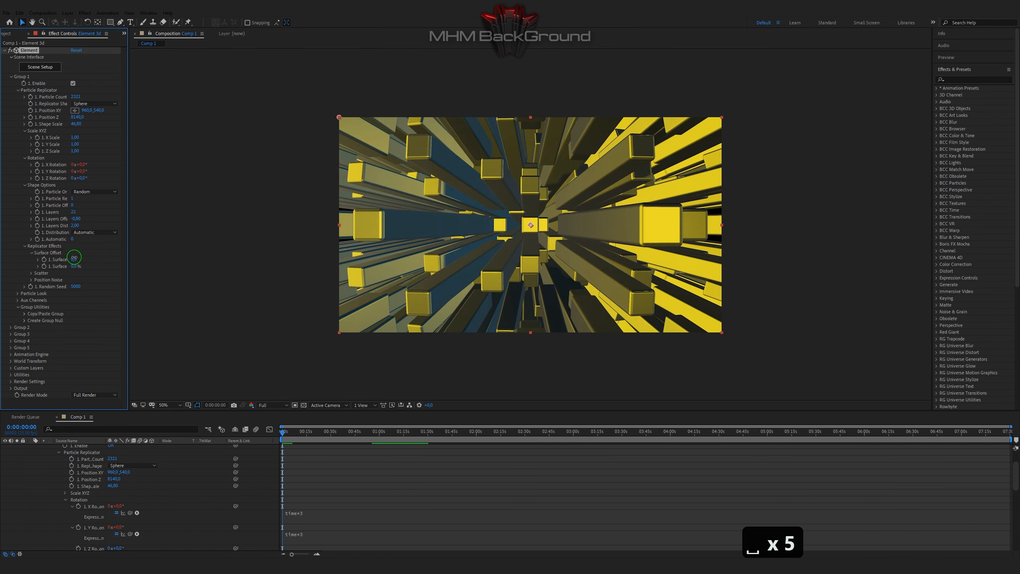
pyautogui.write('132.5')
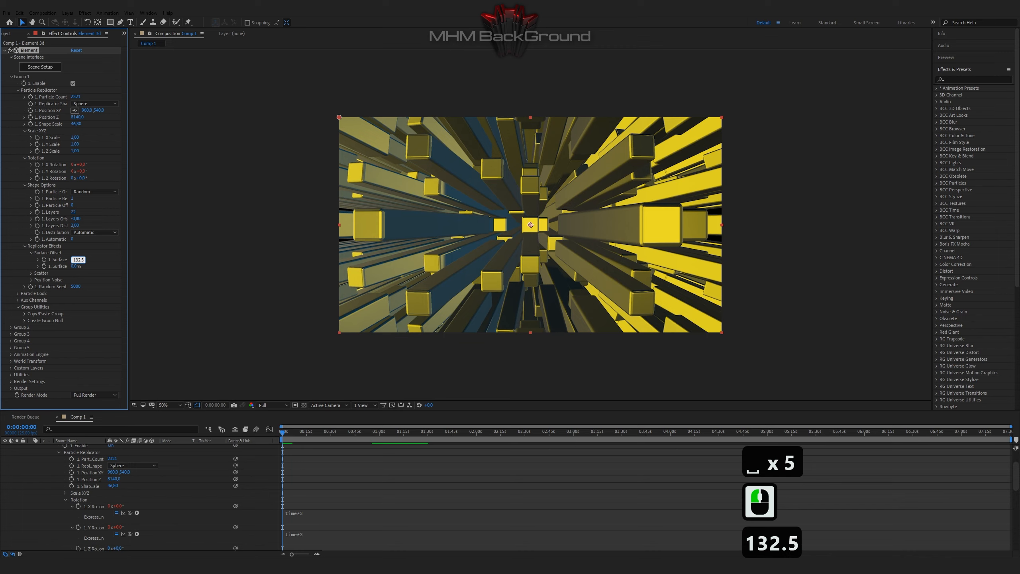
pyautogui.press('Return')
pyautogui.press('space')
pyautogui.press('space')
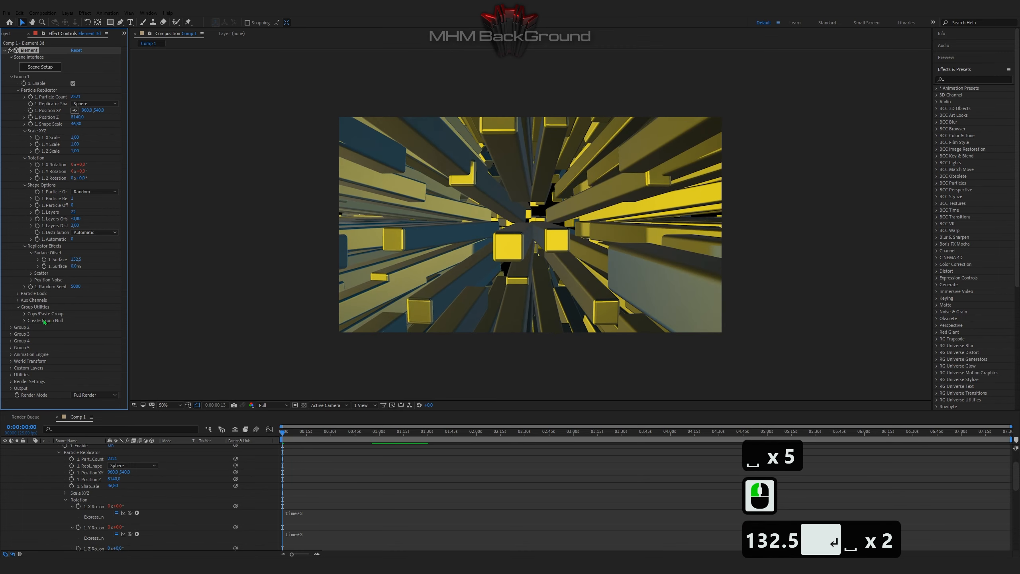
# Set Group 1's Particle Size to 2.20 in its Particle Look settings
pyautogui.doubleClick(14, 294)
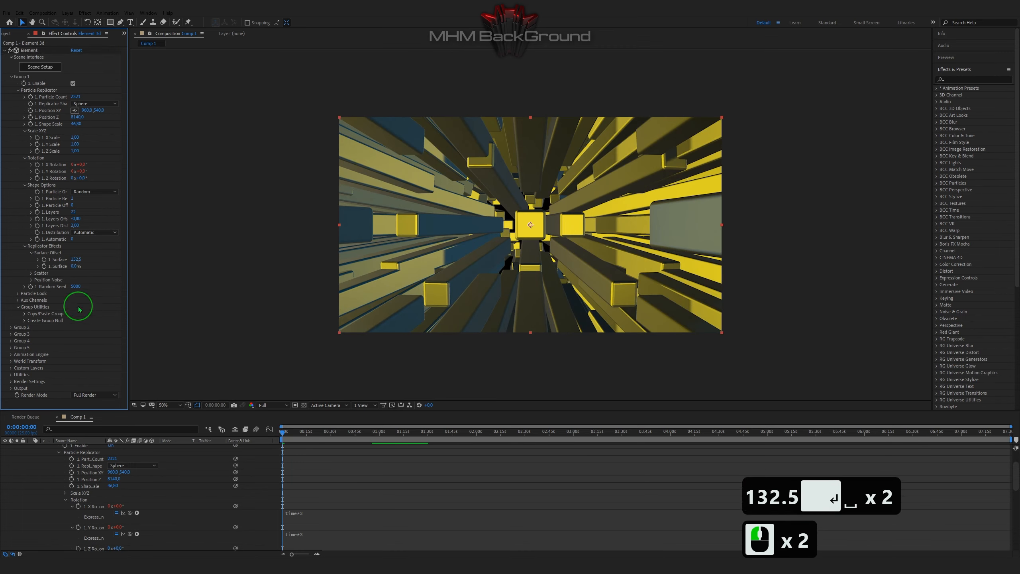
pyautogui.click(17, 294)
pyautogui.click(76, 300)
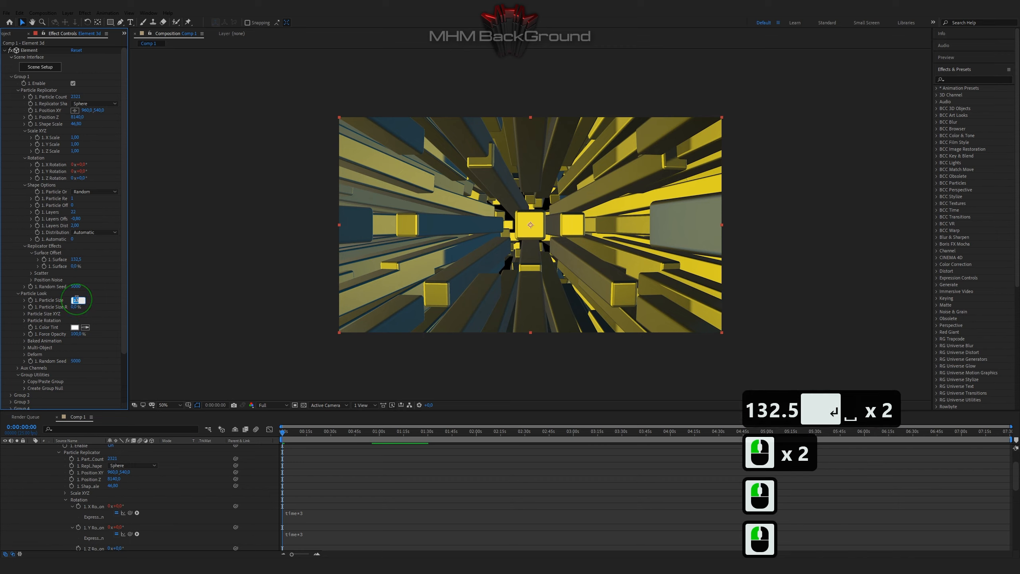
pyautogui.write('2.2')
pyautogui.press('Return')
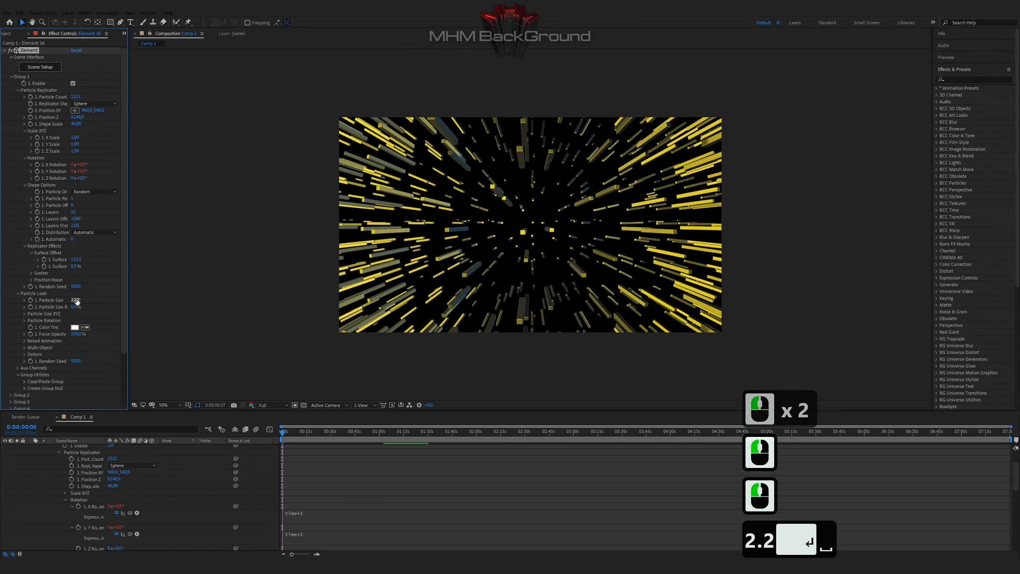
# Change Group 1's particle rotation orientation to Face Camera and preview the animation
pyautogui.click(28, 321)
pyautogui.click(93, 328)
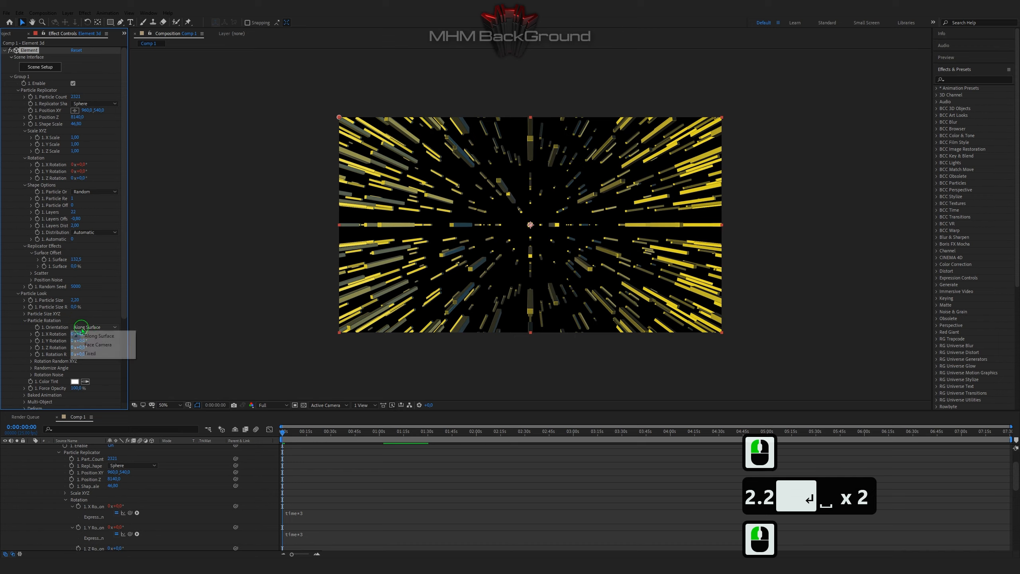
pyautogui.click(102, 344)
pyautogui.press('space')
pyautogui.press('space')
pyautogui.press('space')
pyautogui.press('space')
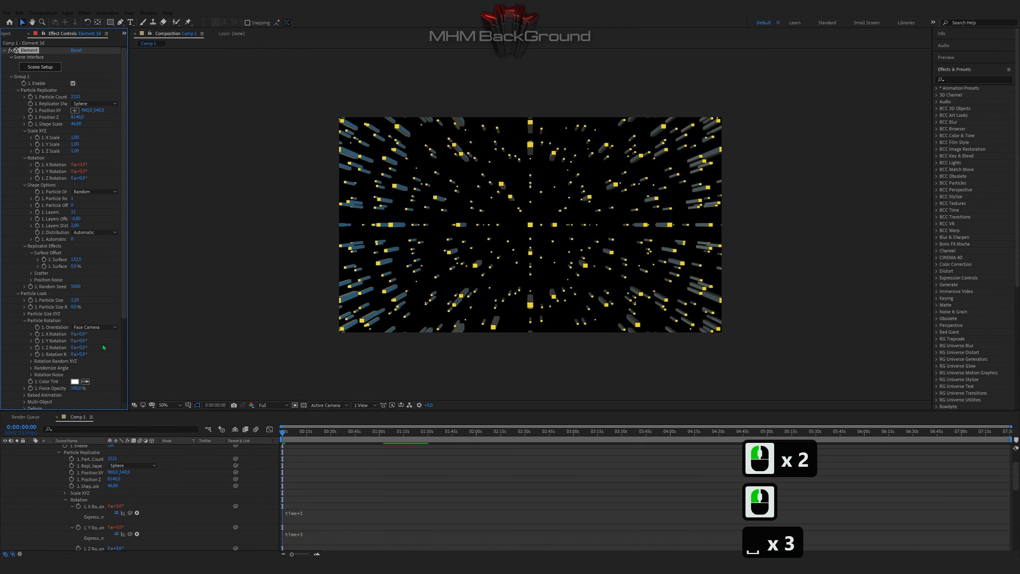
pyautogui.press('space')
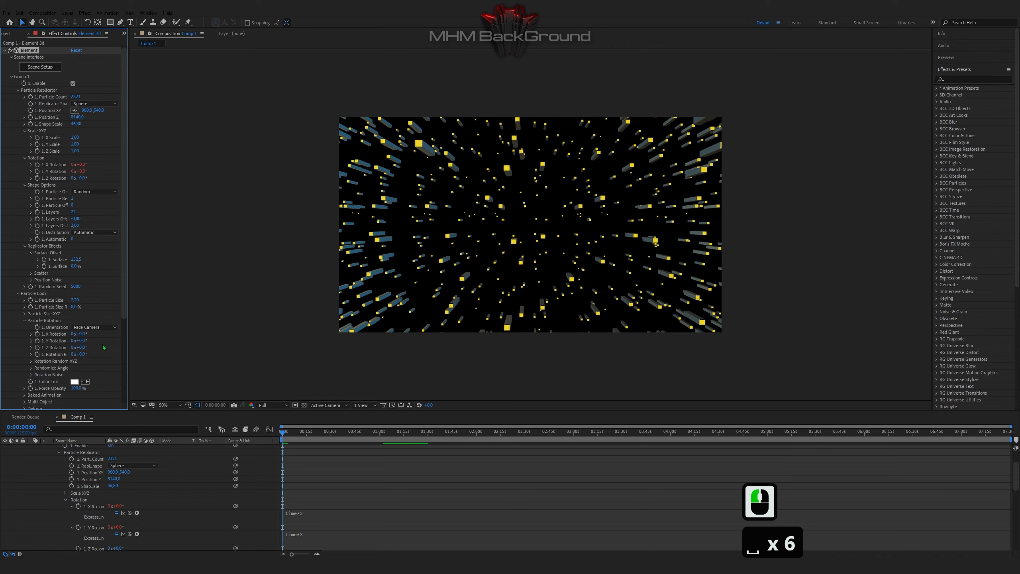
pyautogui.press('space')
pyautogui.press('space')
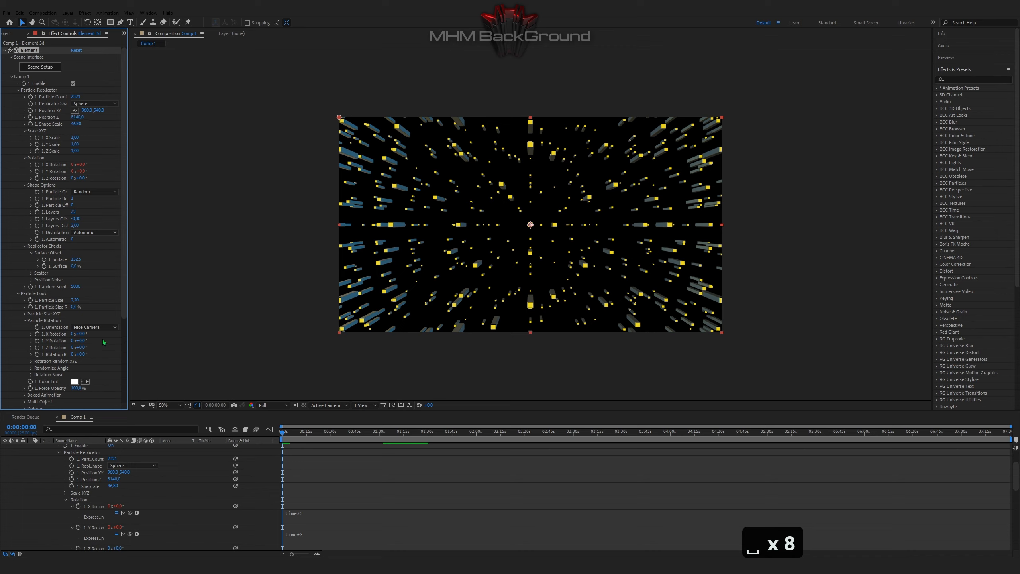
# Enable Multi-Object for Group 1's particles and set its Size to 2.32
pyautogui.scroll(-5, 103, 342)
pyautogui.click(24, 291)
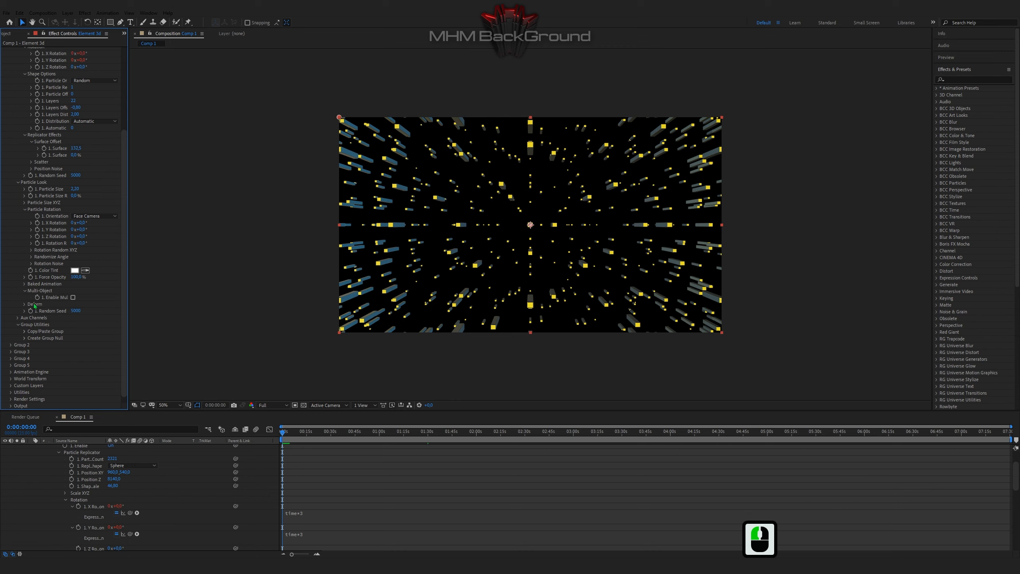
pyautogui.click(73, 297)
pyautogui.scroll(-2, 74, 289)
pyautogui.click(74, 250)
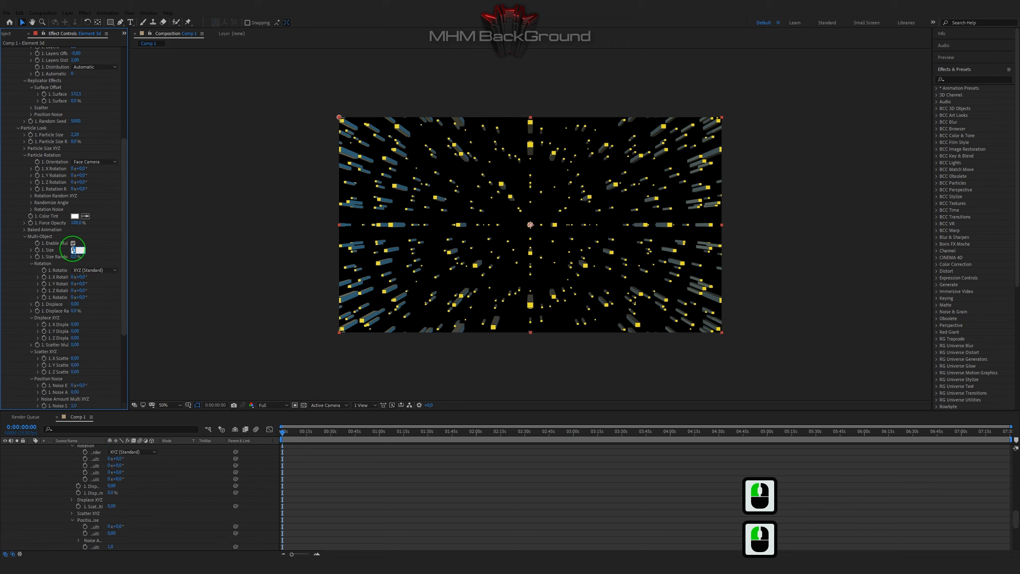
pyautogui.write('2.32')
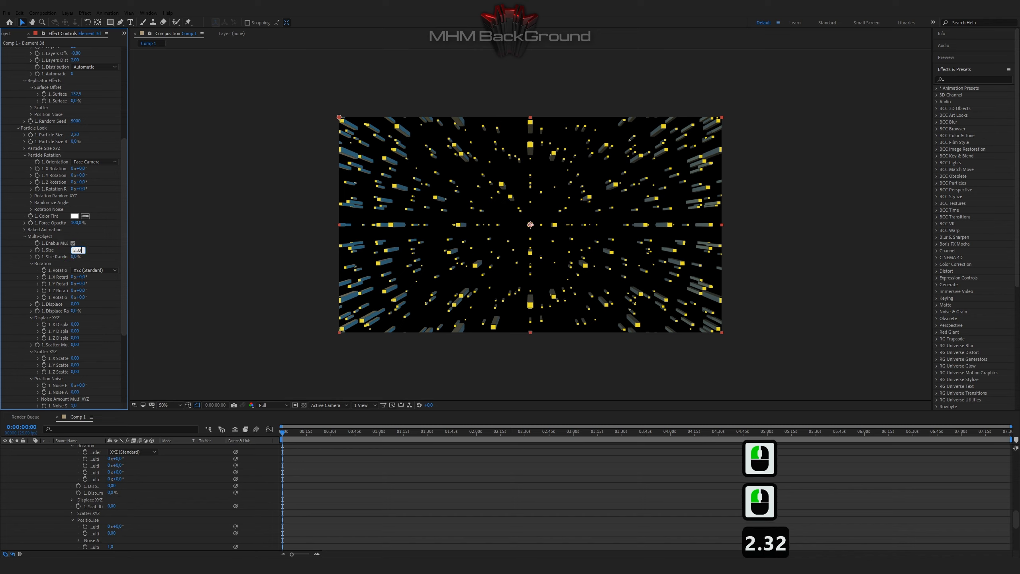
pyautogui.press('Return')
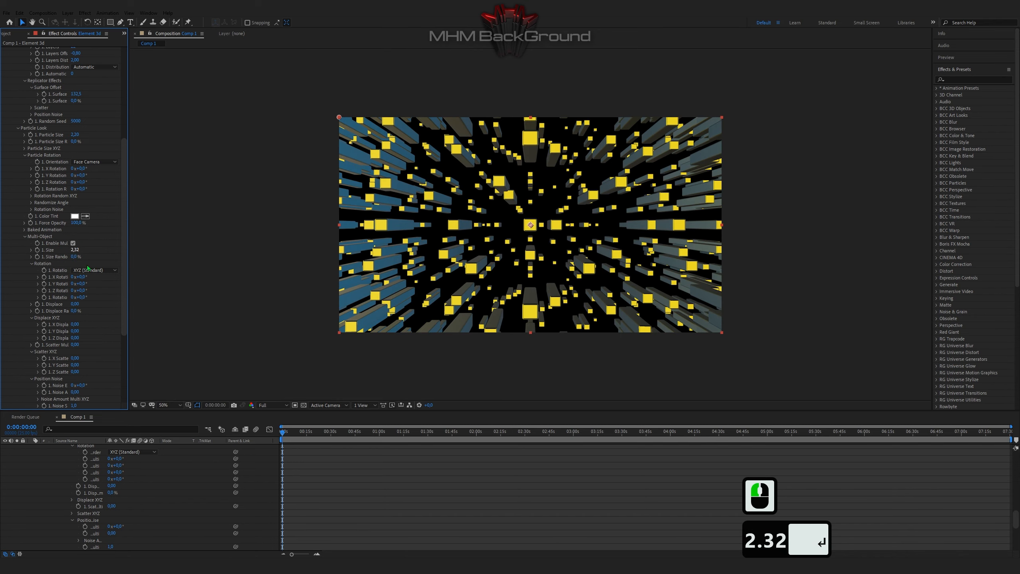
# Set the Multi-Object X Rotation to 45° and Y Rotation to 49°, and preview the animation
pyautogui.click(81, 278)
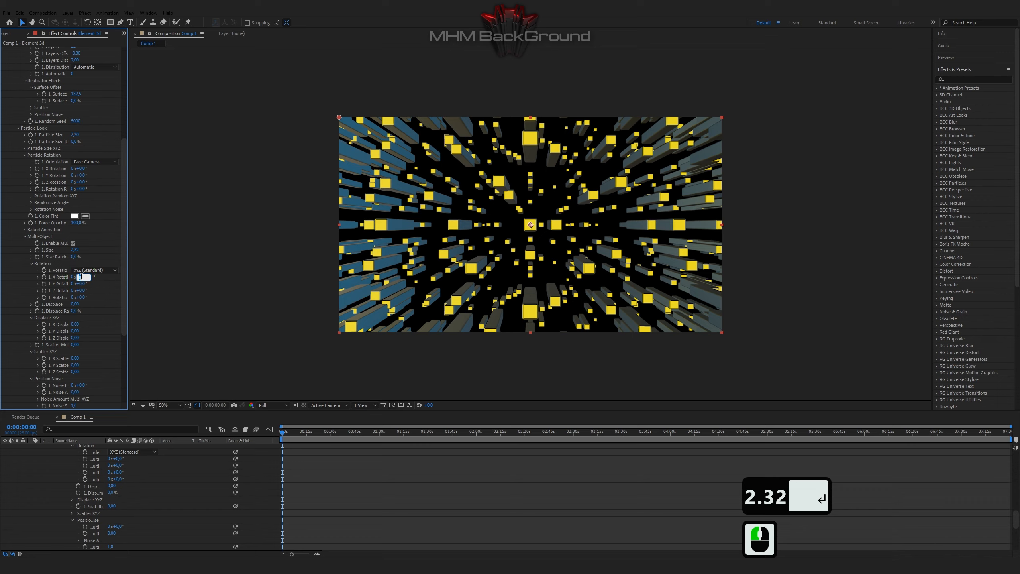
pyautogui.write('45')
pyautogui.press('Tab')
pyautogui.press('Tab')
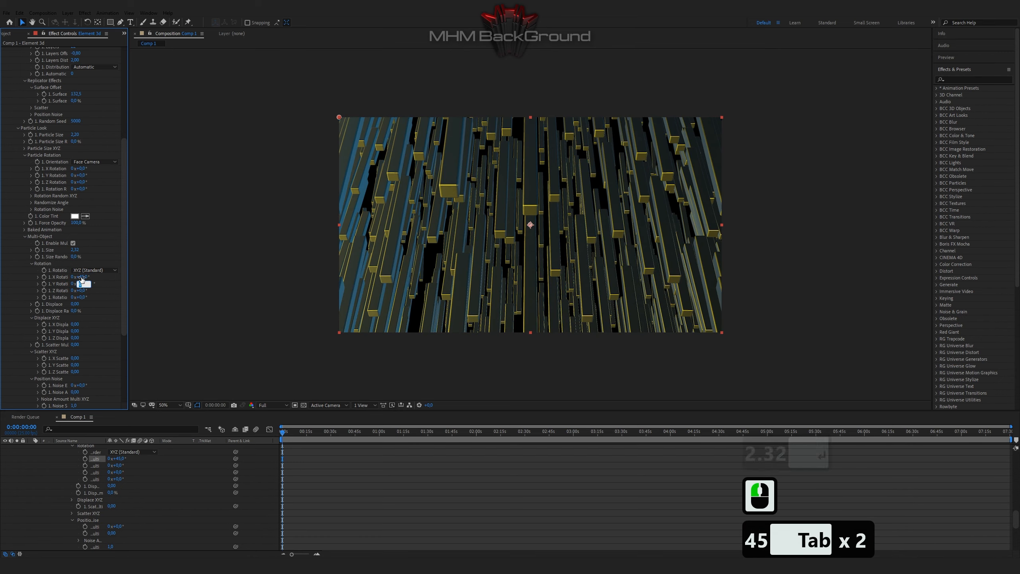
pyautogui.write('49')
pyautogui.press('Return')
pyautogui.press('space')
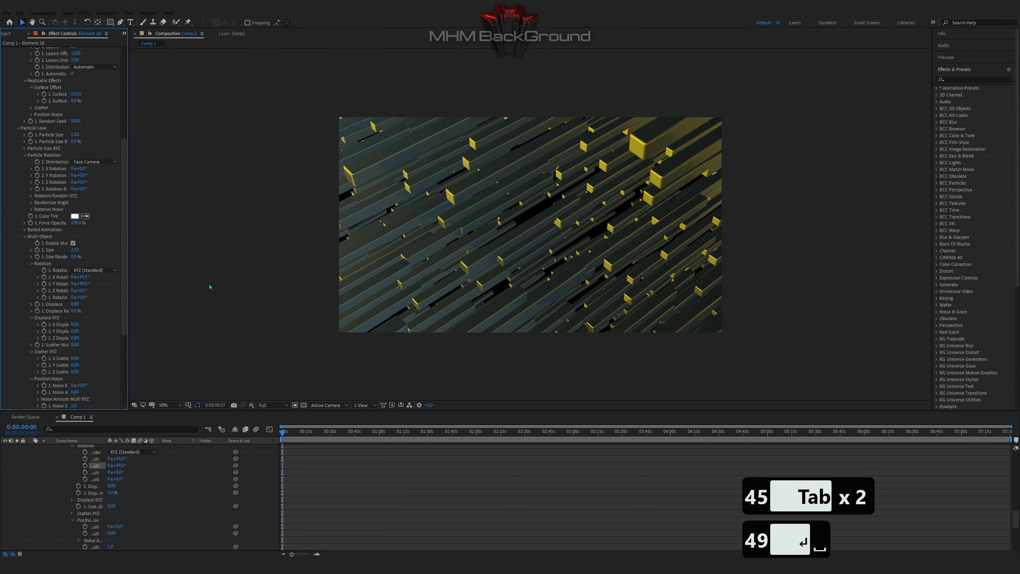
pyautogui.press('space')
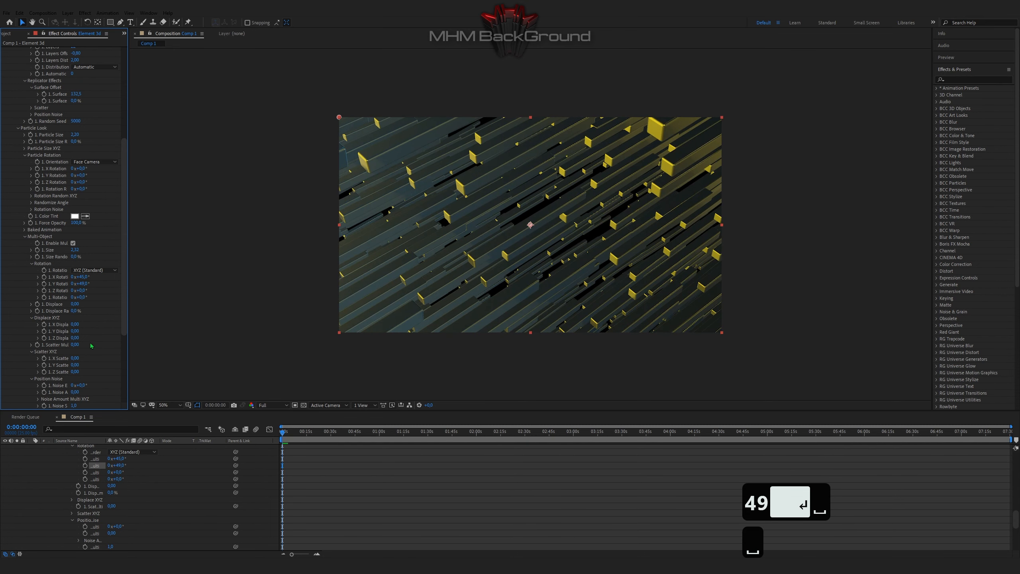
# Create a white solid layer and place it beneath the Element 3d layer
pyautogui.hotkey('ctrl', 'y')
pyautogui.click(103, 183)
pyautogui.click(76, 244)
pyautogui.click(233, 242)
pyautogui.click(135, 208)
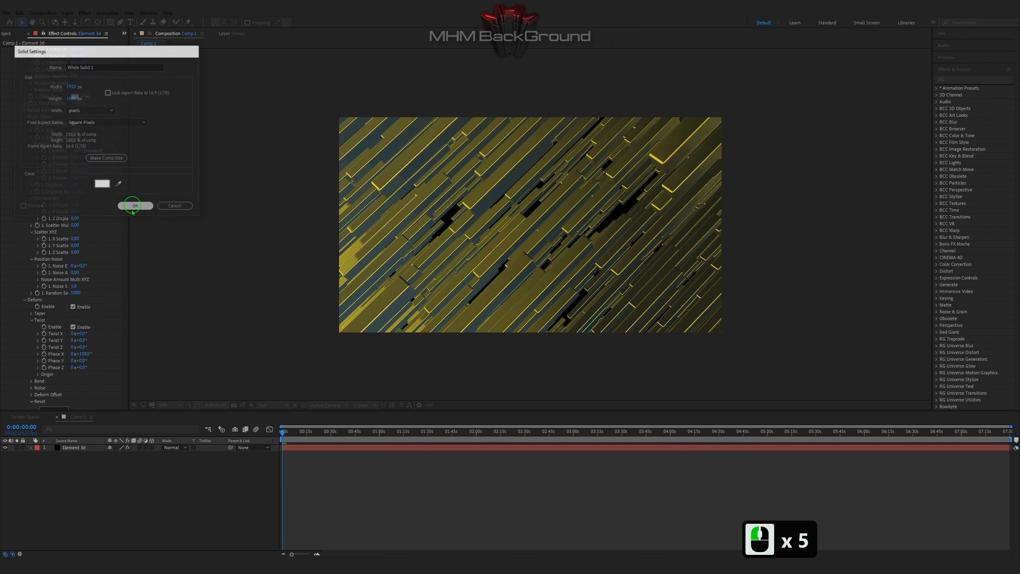
pyautogui.click(79, 462)
pyautogui.click(69, 478)
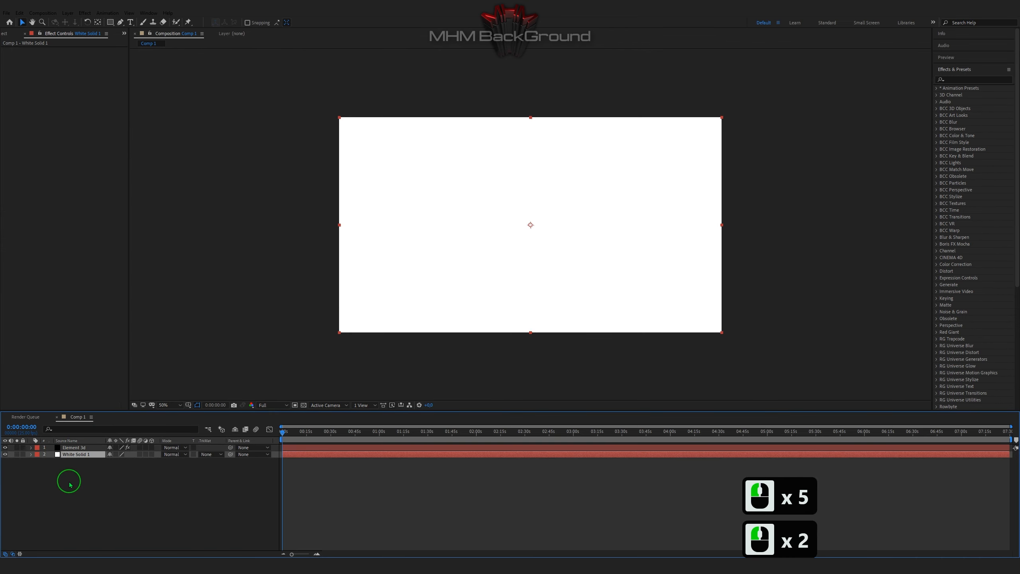
# Add an adjustment layer above the other layers and apply the uni.Glow effect to it
pyautogui.click(60, 487)
pyautogui.rightClick(56, 491)
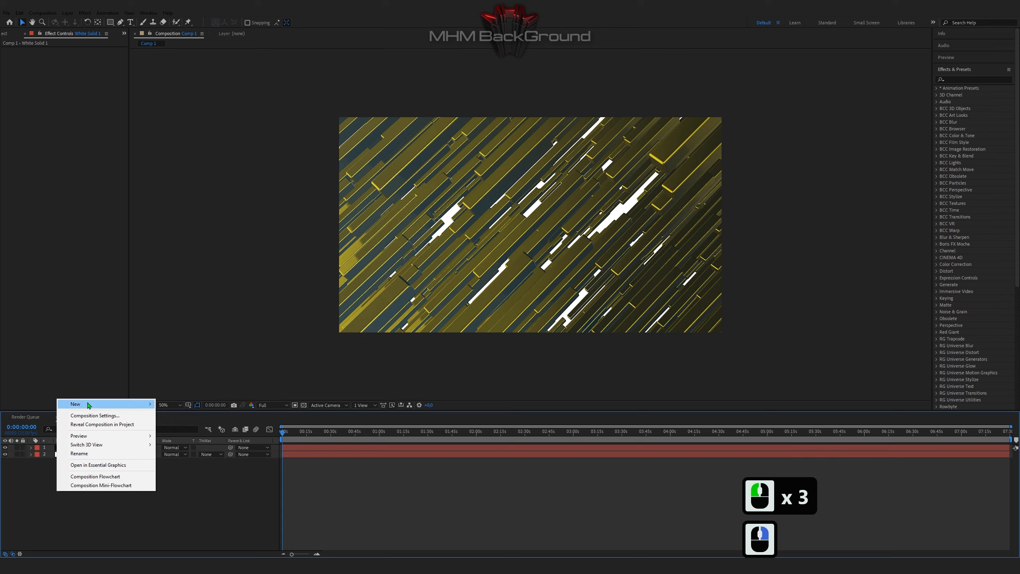
pyautogui.moveTo(88, 404)
pyautogui.click(177, 467)
pyautogui.click(957, 79)
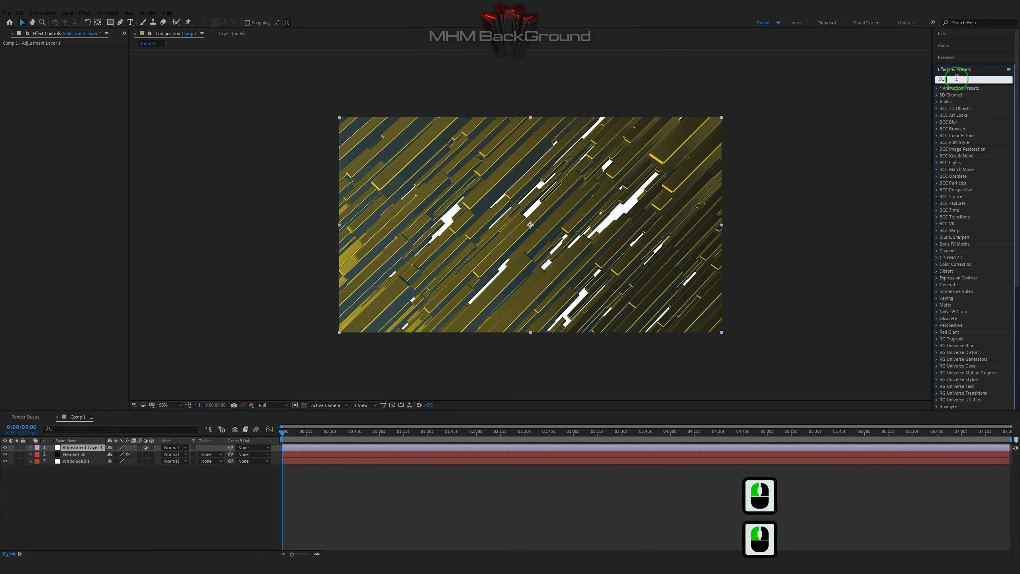
pyautogui.write('glow')
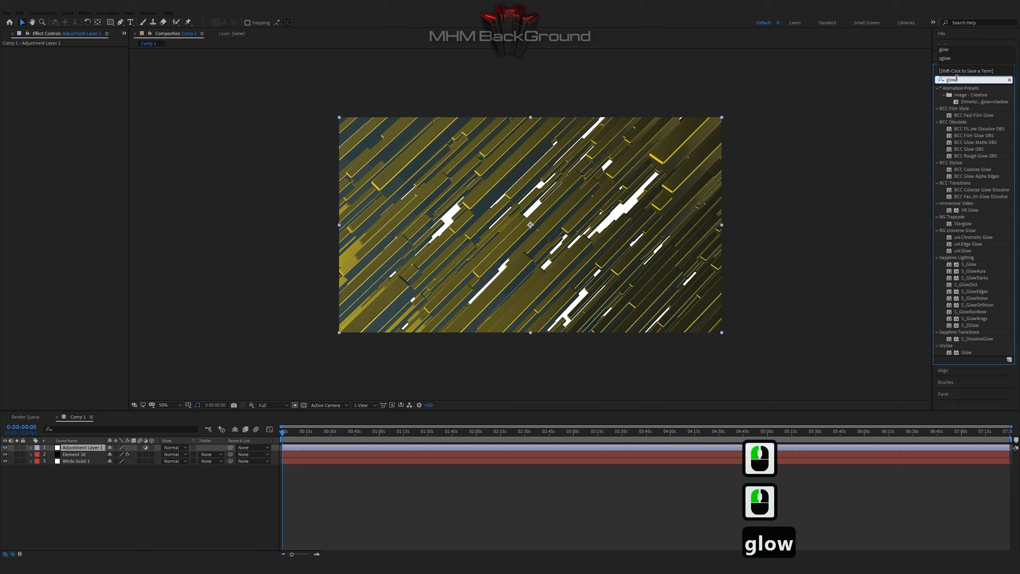
pyautogui.doubleClick(966, 250)
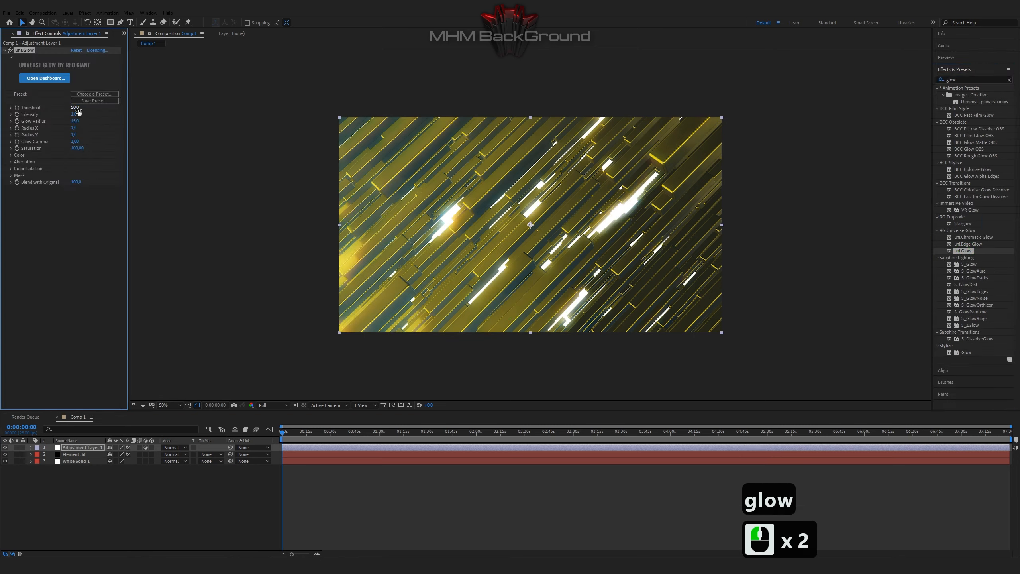
# Set the uni.Glow effect's Threshold to 57.3 and Intensity to 2
pyautogui.click(78, 108)
pyautogui.write('5')
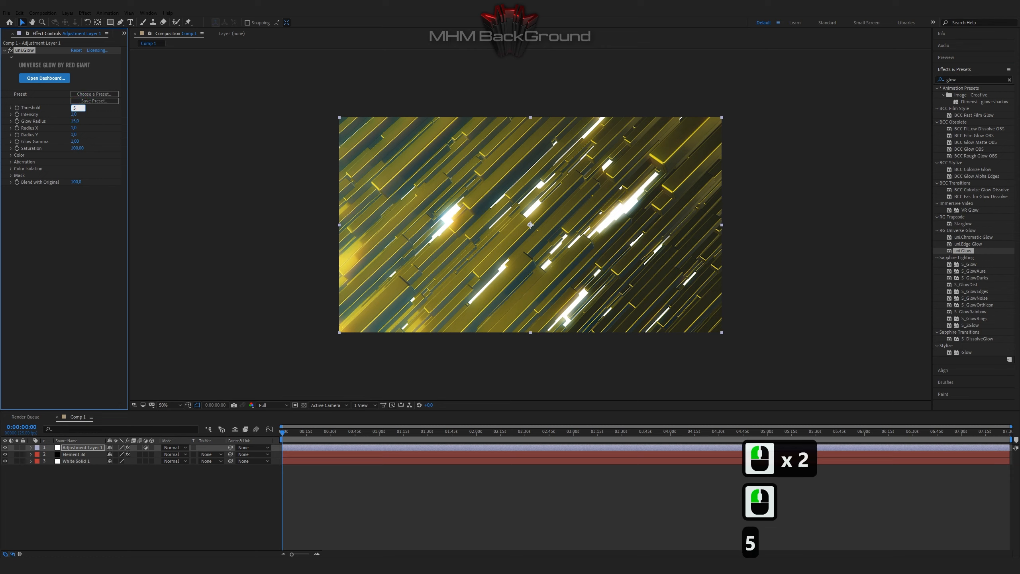
pyautogui.write('7.3')
pyautogui.press('Tab')
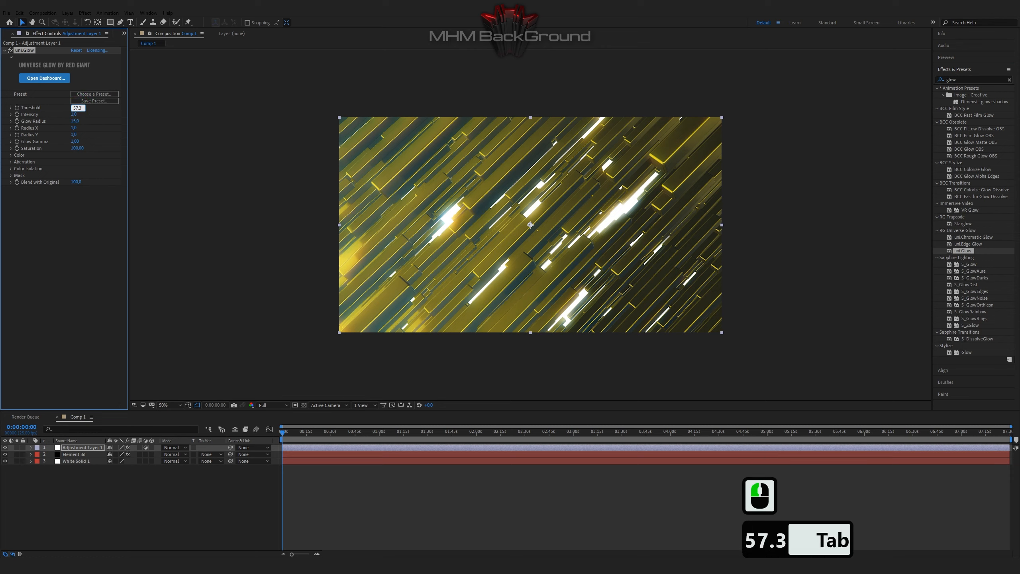
pyautogui.write('2')
pyautogui.press('Tab')
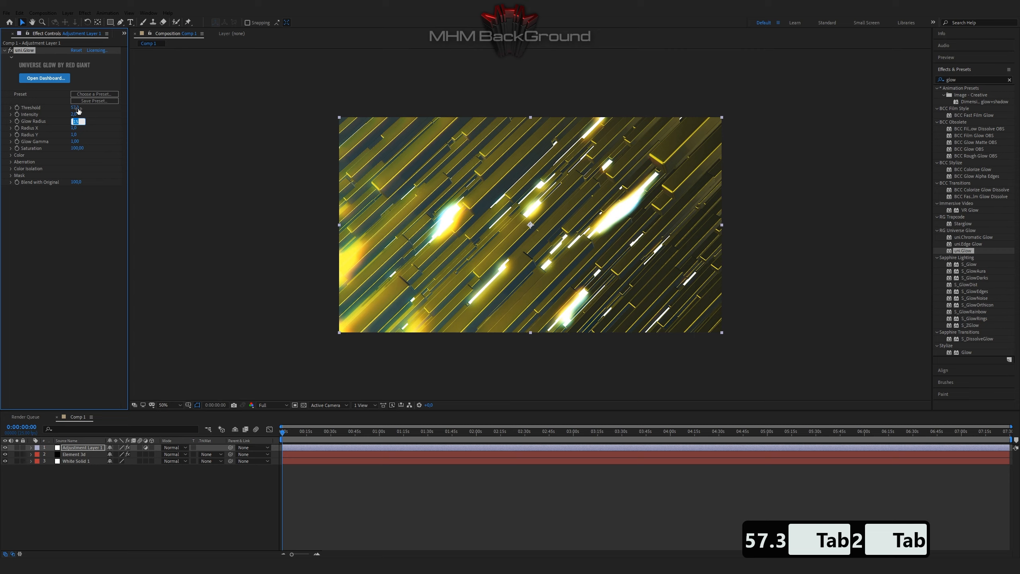
# Set the uni.Glow effect's Glow Radius to 63 and Radius Y to 0, and preview the animation
pyautogui.write('63')
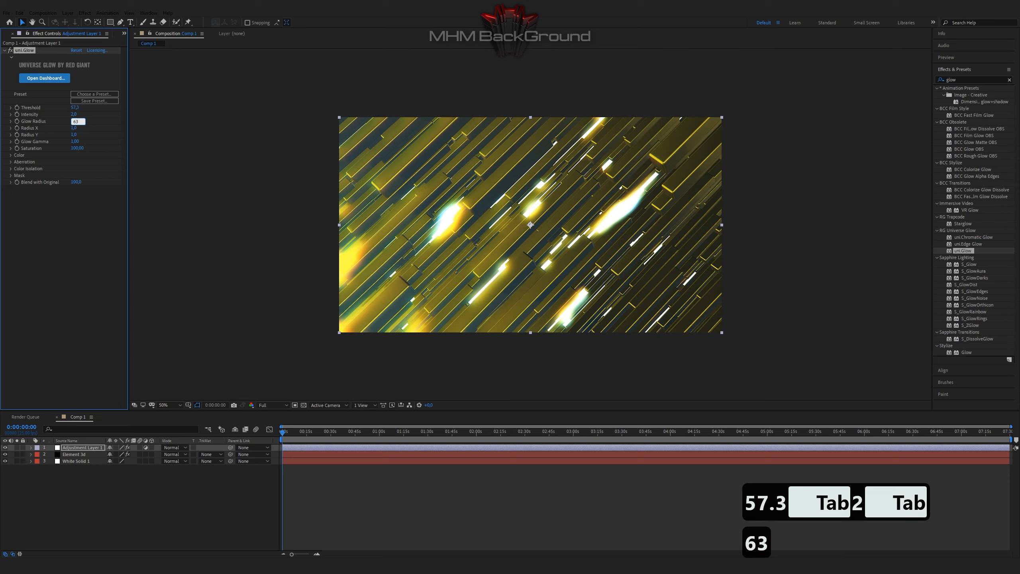
pyautogui.press('Tab')
pyautogui.press('Tab')
pyautogui.write('0')
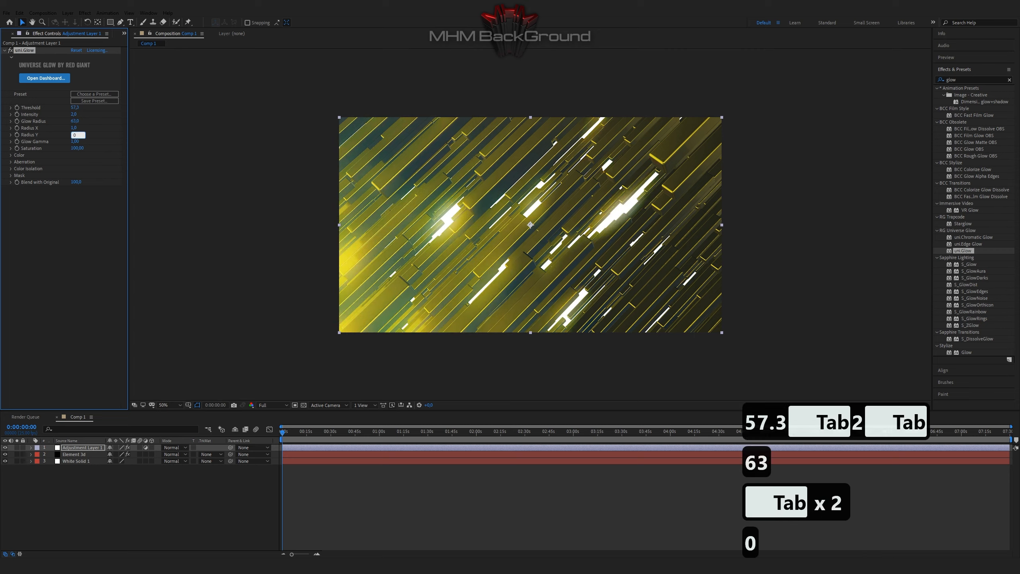
pyautogui.press('Tab')
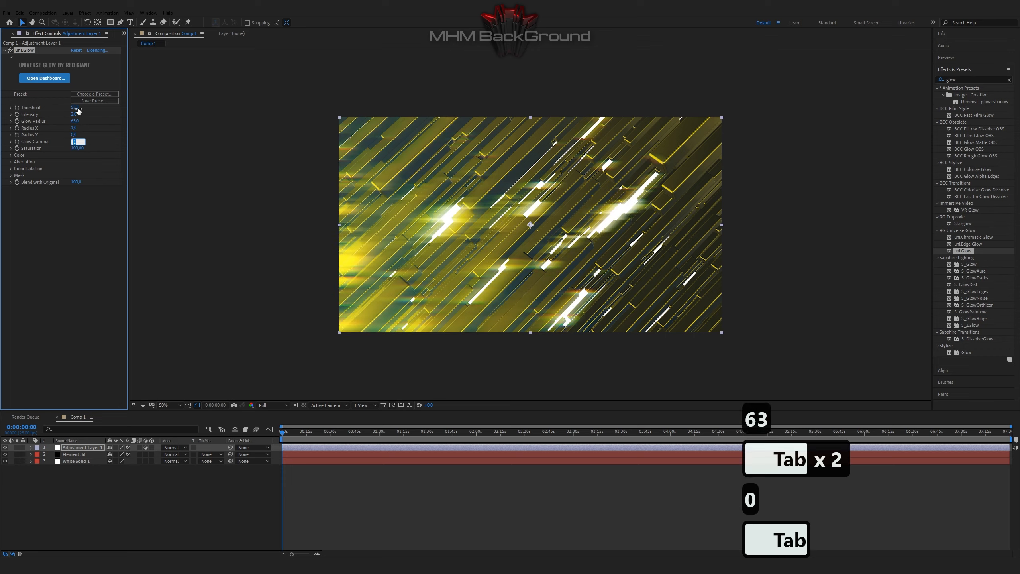
pyautogui.press('Tab')
pyautogui.press('Return')
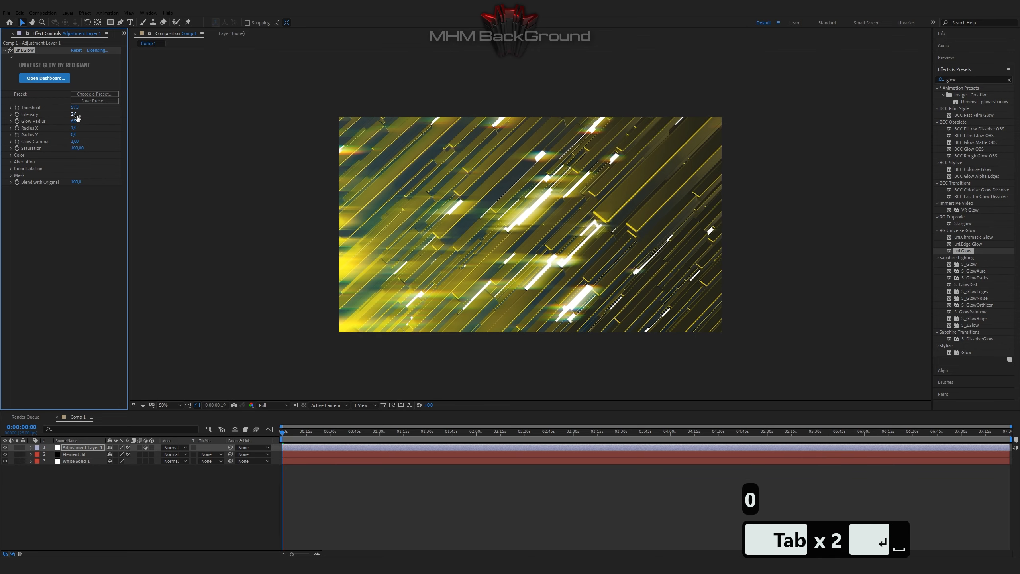
pyautogui.press('space')
# Apply the uni.Chromatic Aberration effect to the adjustment layer
pyautogui.click(68, 449)
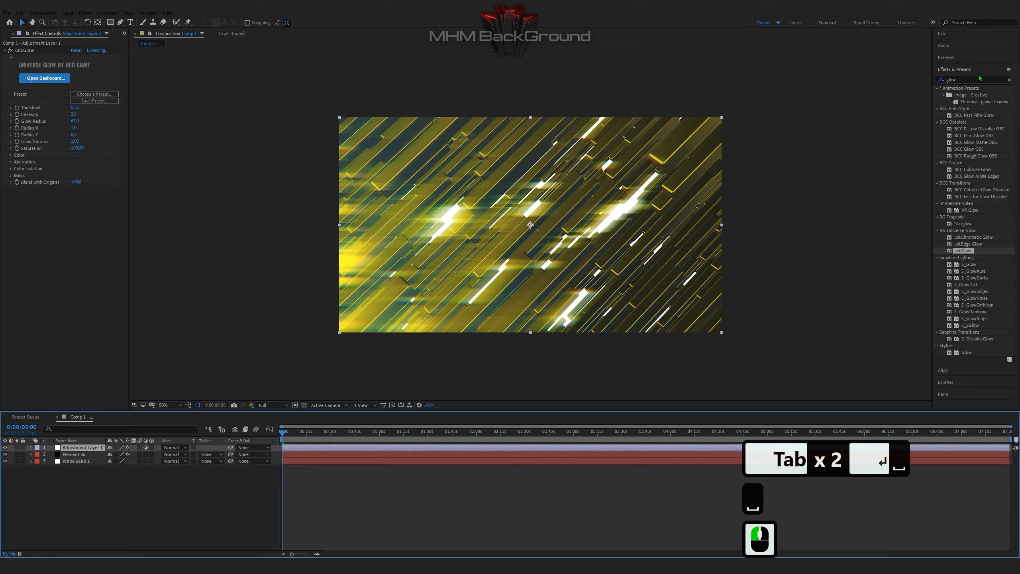
pyautogui.moveTo(977, 79); pyautogui.dragTo(872, 79)
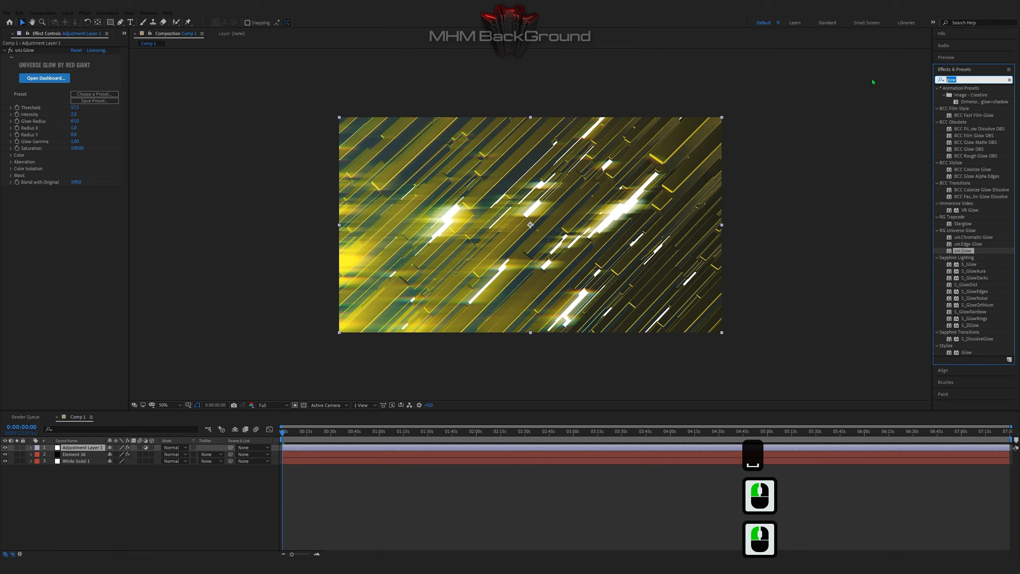
pyautogui.write('ch')
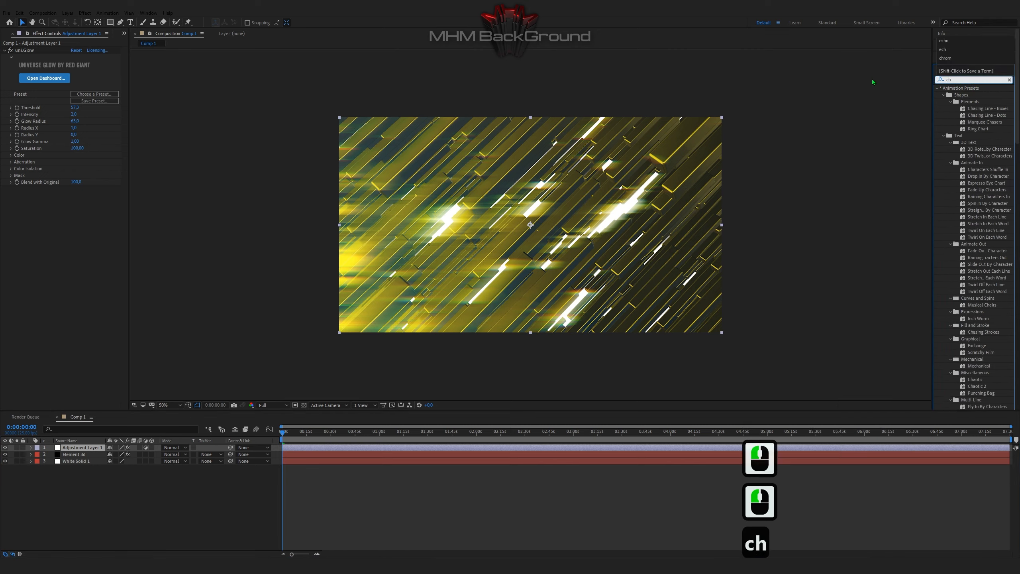
pyautogui.write('ro')
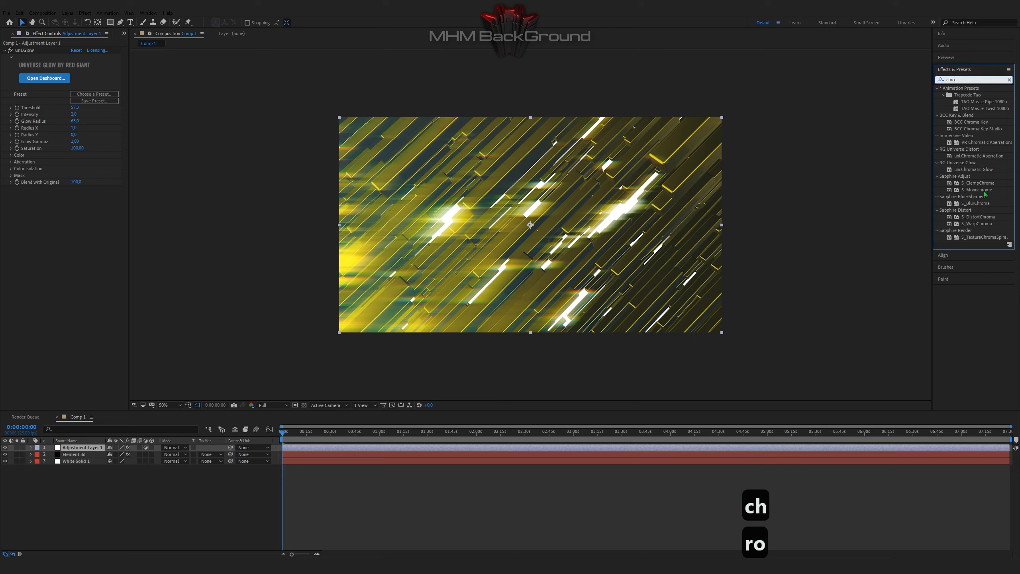
pyautogui.doubleClick(979, 156)
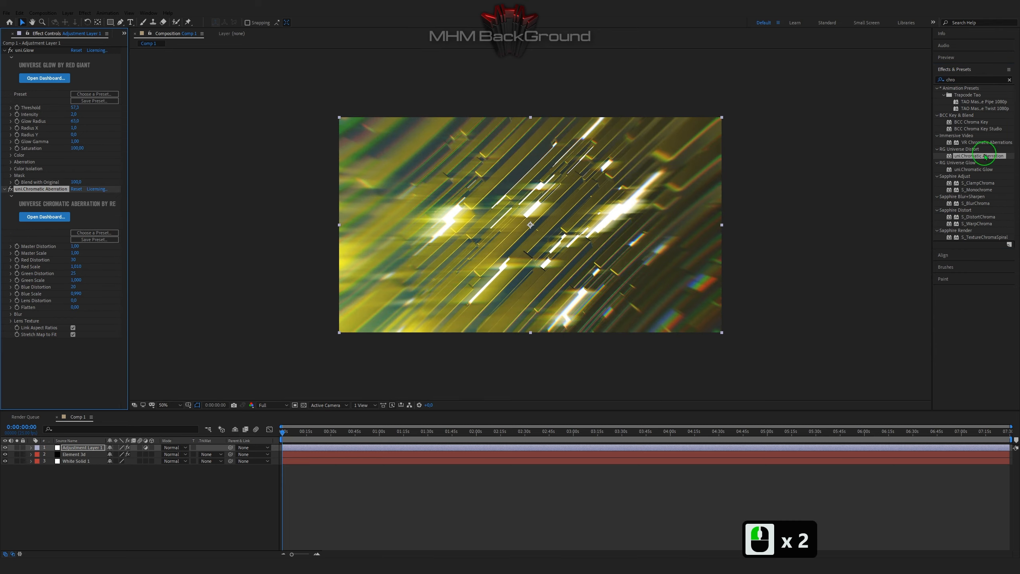
# Set the chromatic aberration's Master Distortion to 0 and preview the finished animation
pyautogui.click(76, 245)
pyautogui.write('0')
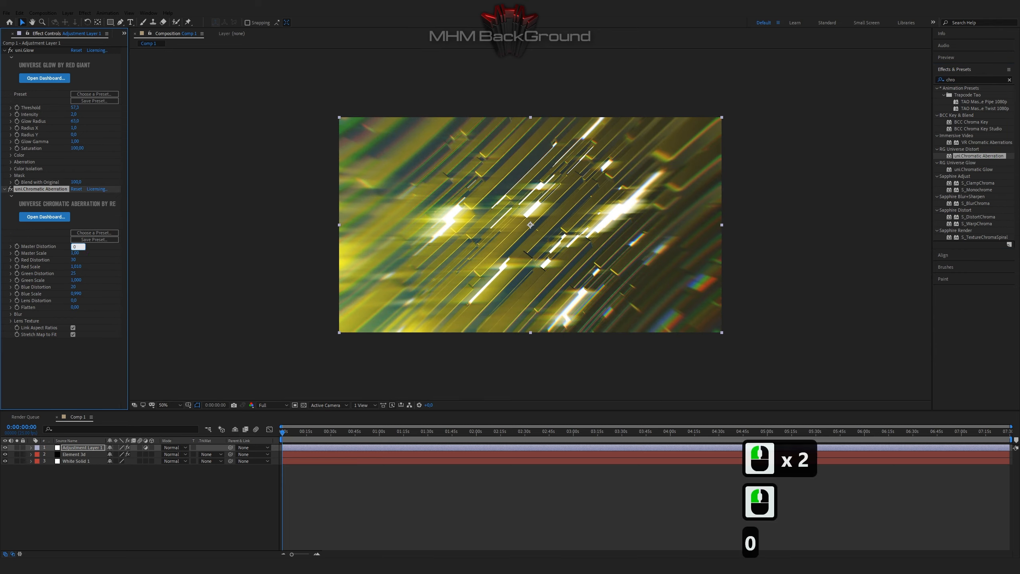
pyautogui.click(110, 259)
pyautogui.press('space')
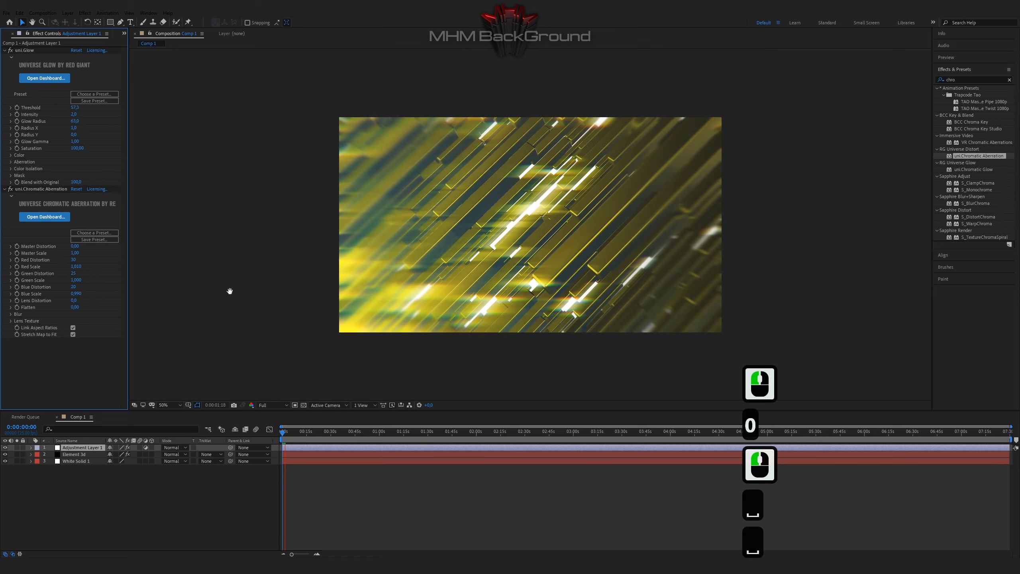
pyautogui.press('space')
pyautogui.press('End')
pyautogui.press('e')
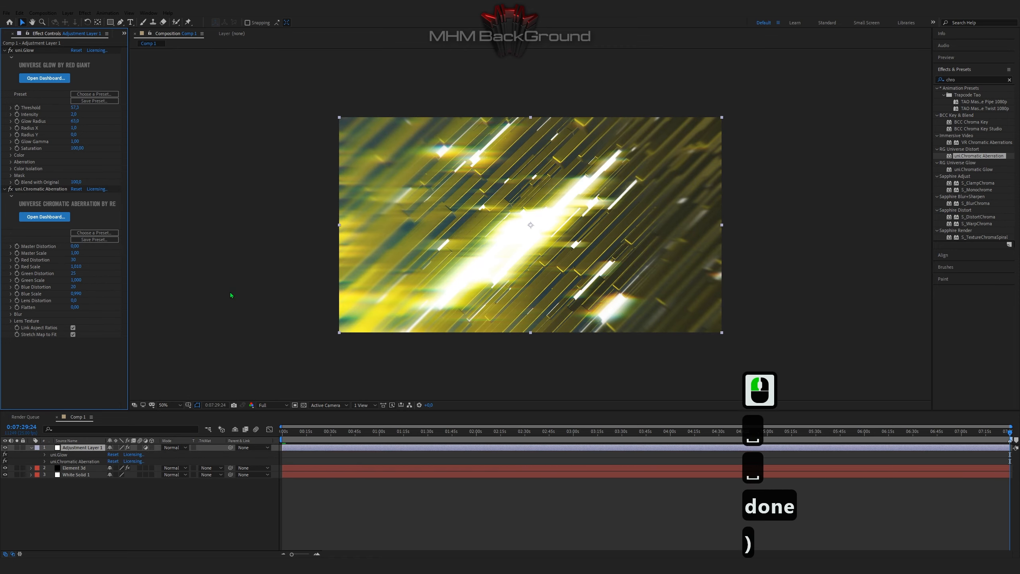